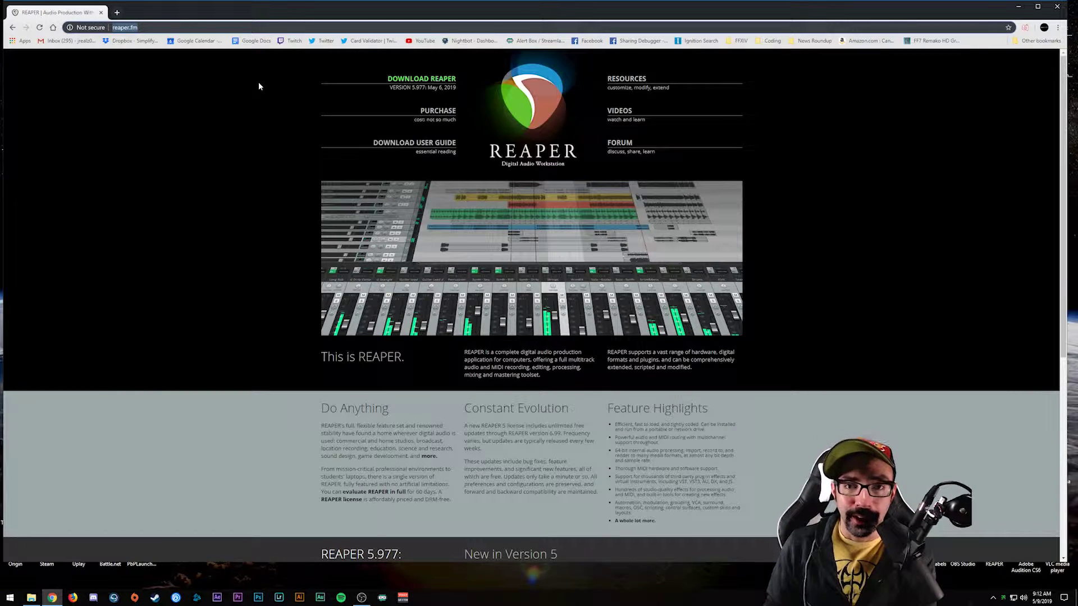
Step: Open the REAPER purchase page and highlight the discounted-license eligibility text
click(438, 112)
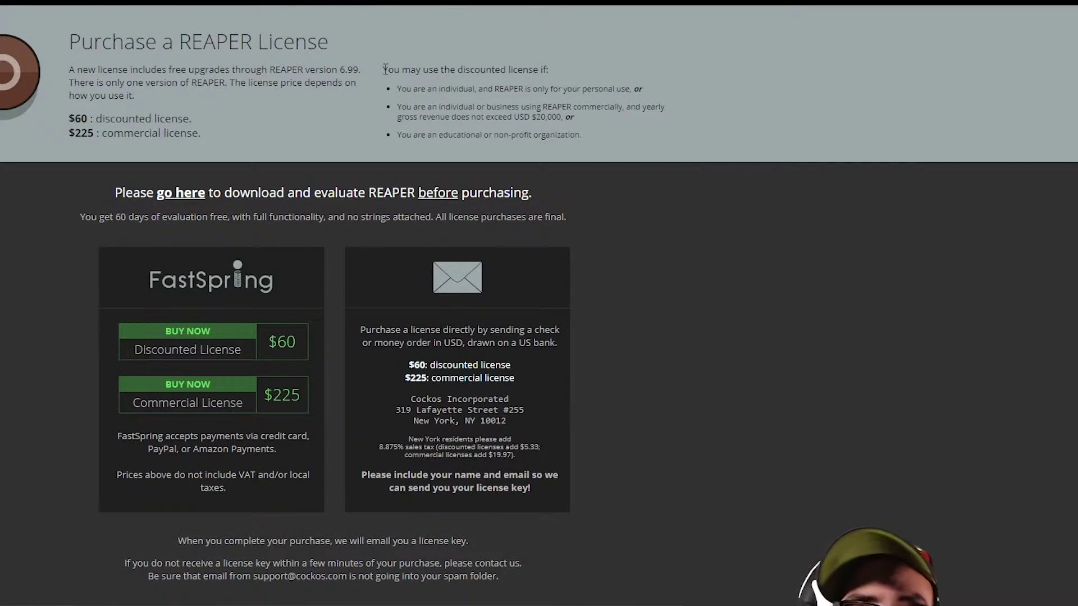
drag(386, 69, 446, 68)
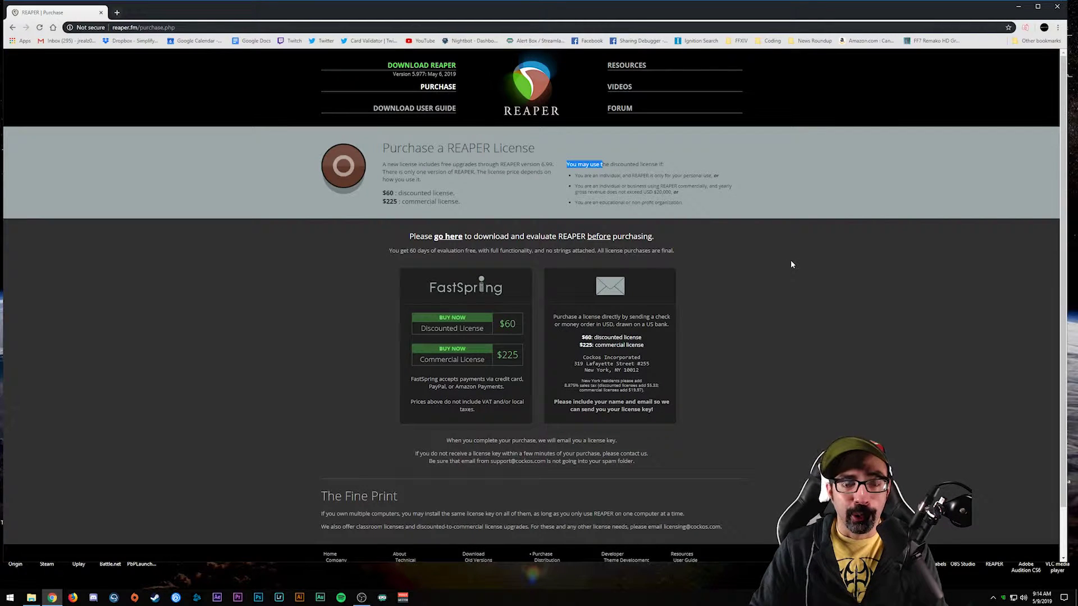
Step: Go from the purchase page to the REAPER download page
click(447, 73)
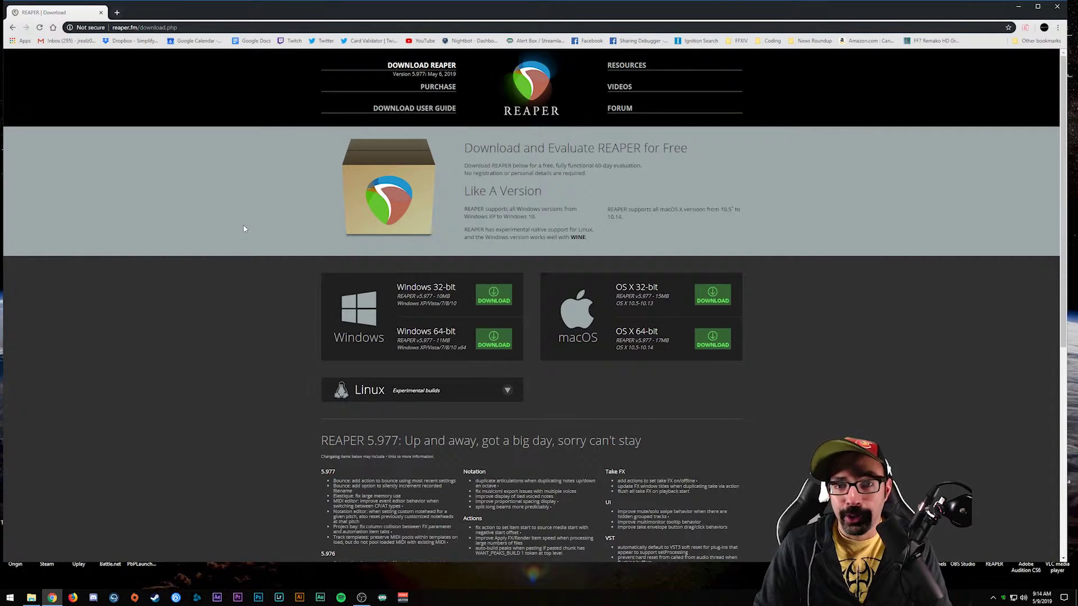
Step: Show the desktop and launch REAPER from its desktop icon
key(super+d)
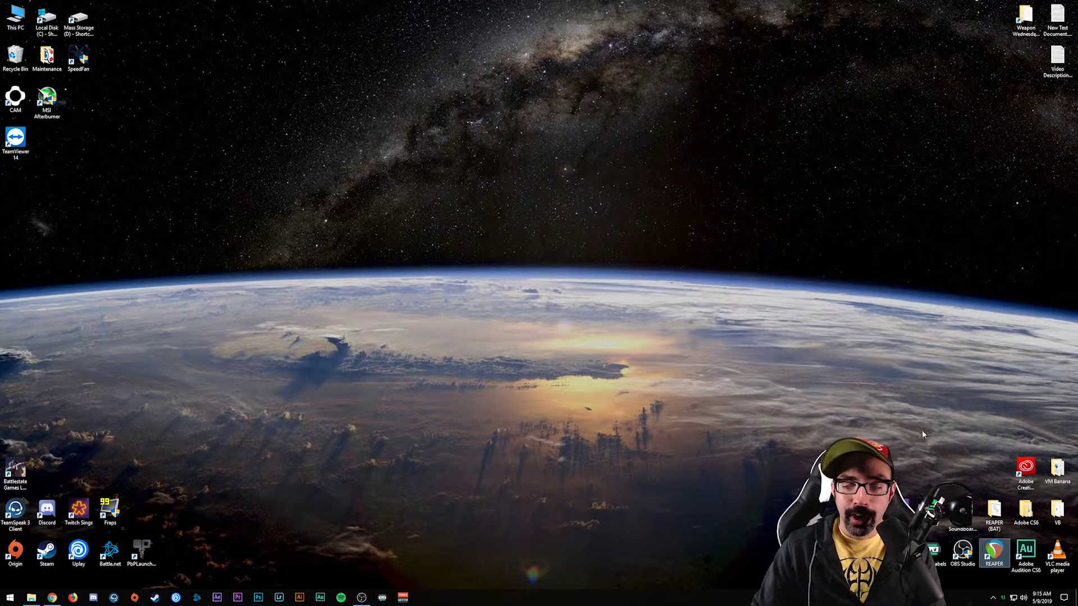
double_click(992, 553)
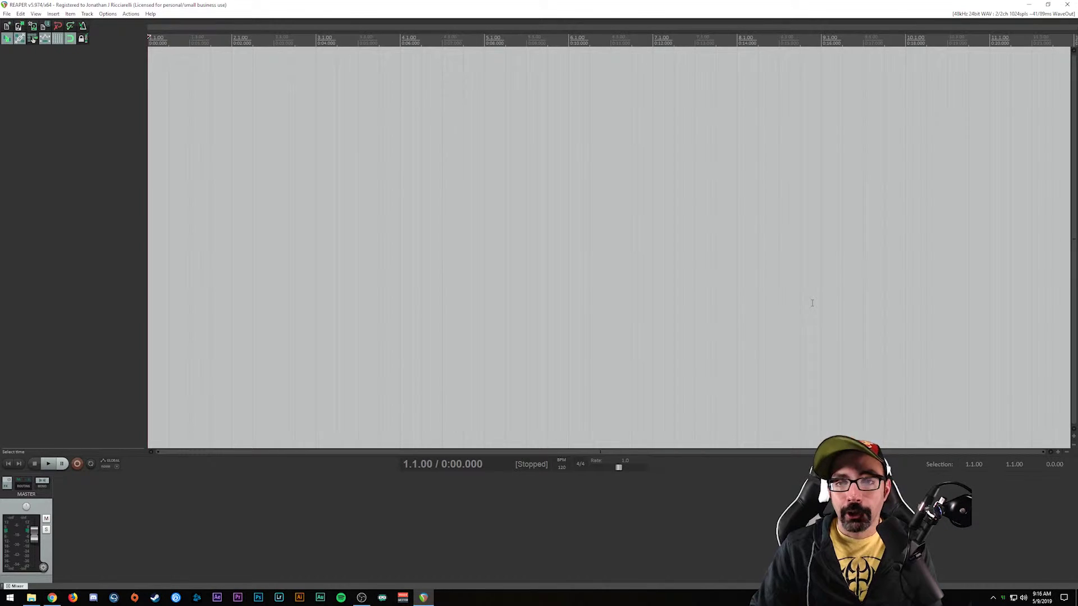
Step: Open the Windows Sound control panel from the taskbar speaker menu
right_click(1024, 599)
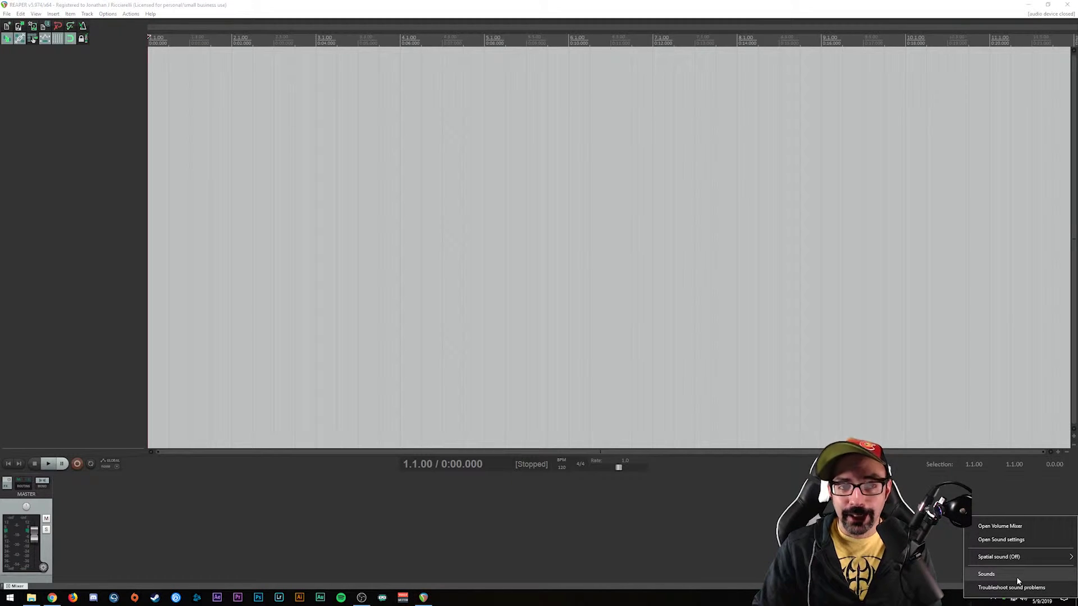
key(Escape)
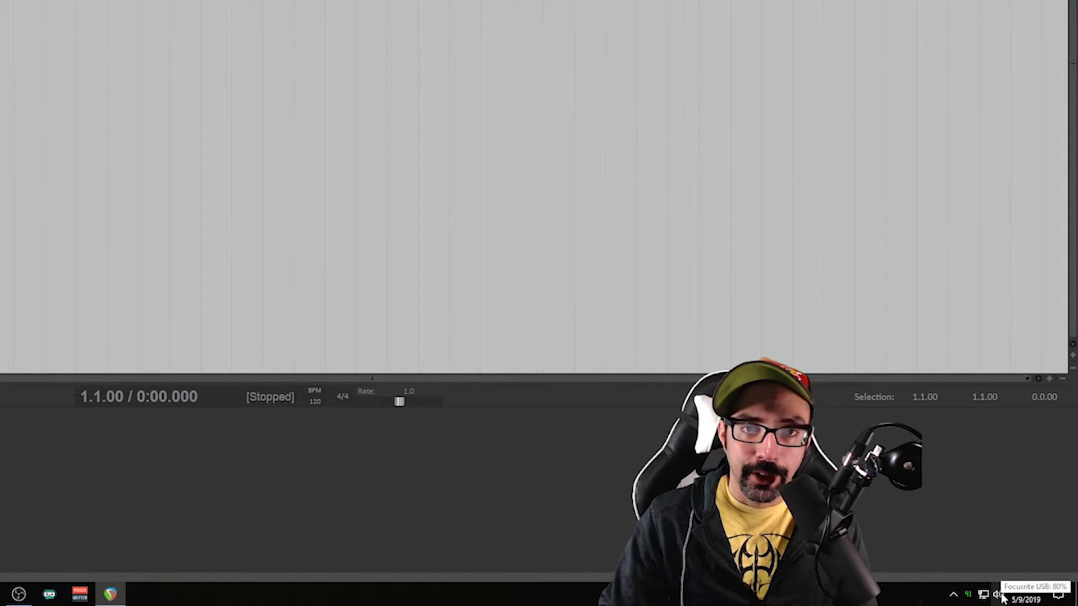
right_click(999, 595)
click(935, 558)
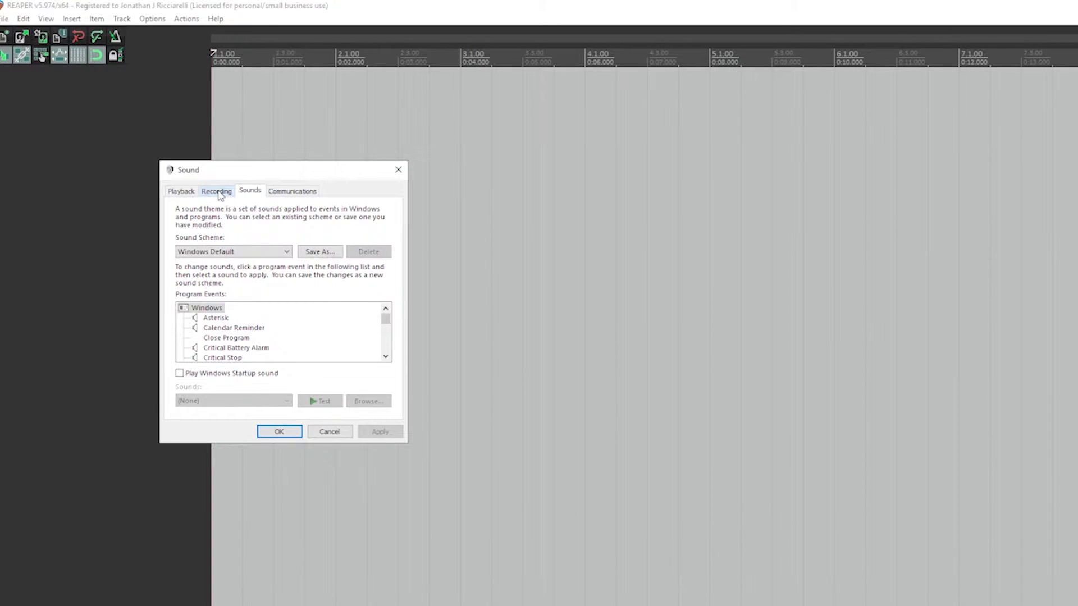
Step: Open Properties for the Focusrite USB device on the Playback tab
click(182, 193)
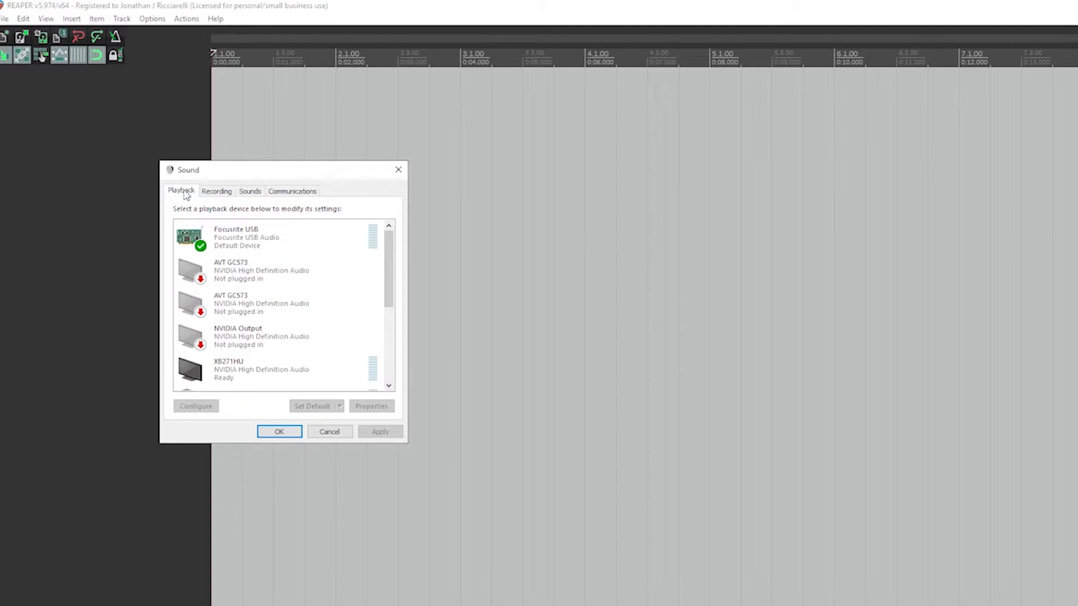
right_click(261, 241)
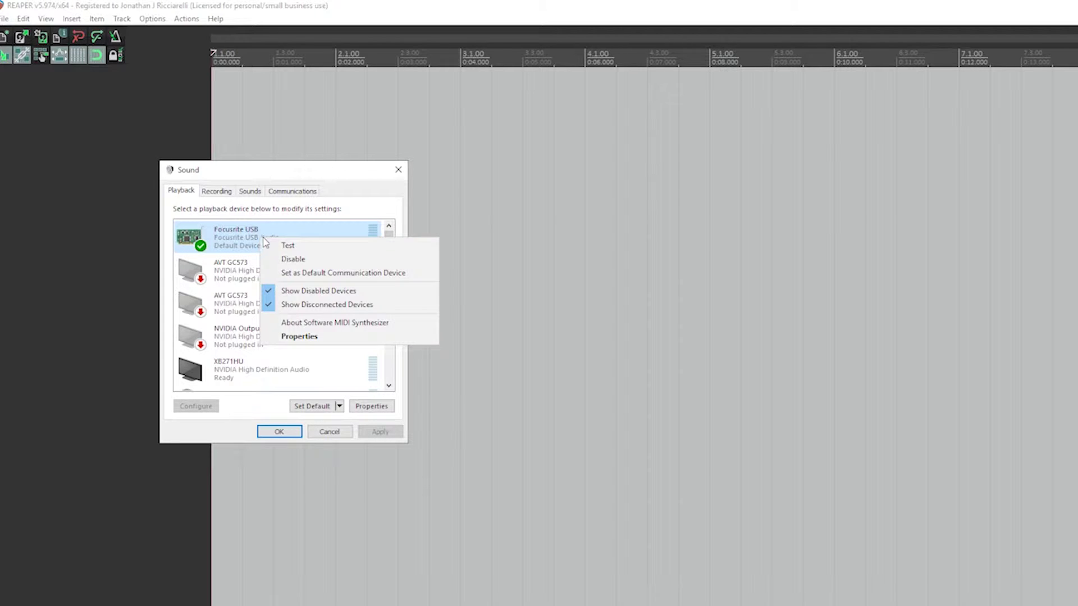
click(311, 336)
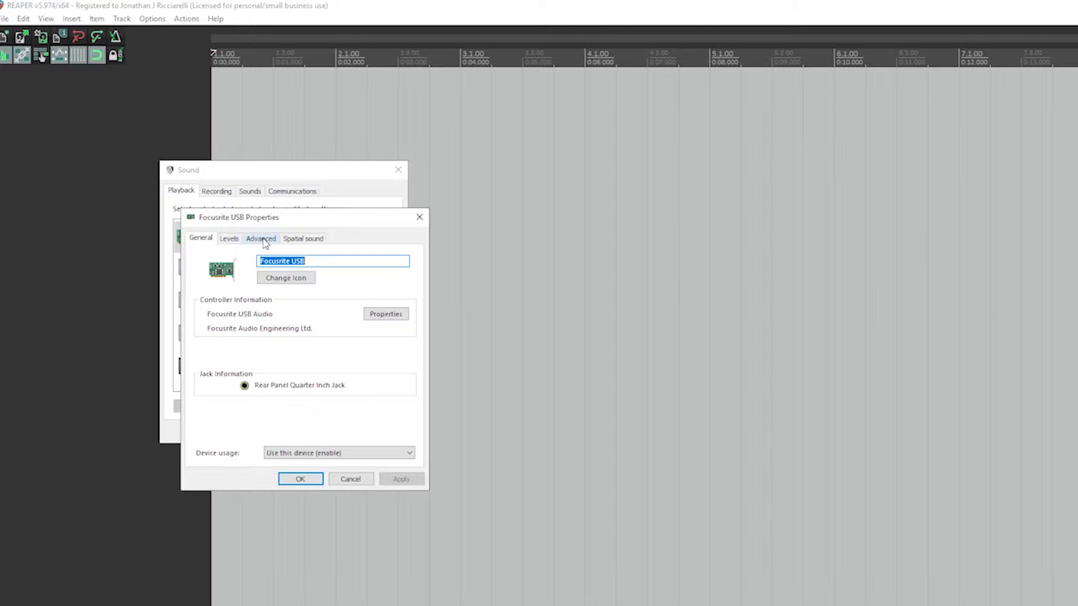
Step: Verify the Focusrite output default format is 2 channel, 16 bit, 48000 Hz, then cancel
click(254, 241)
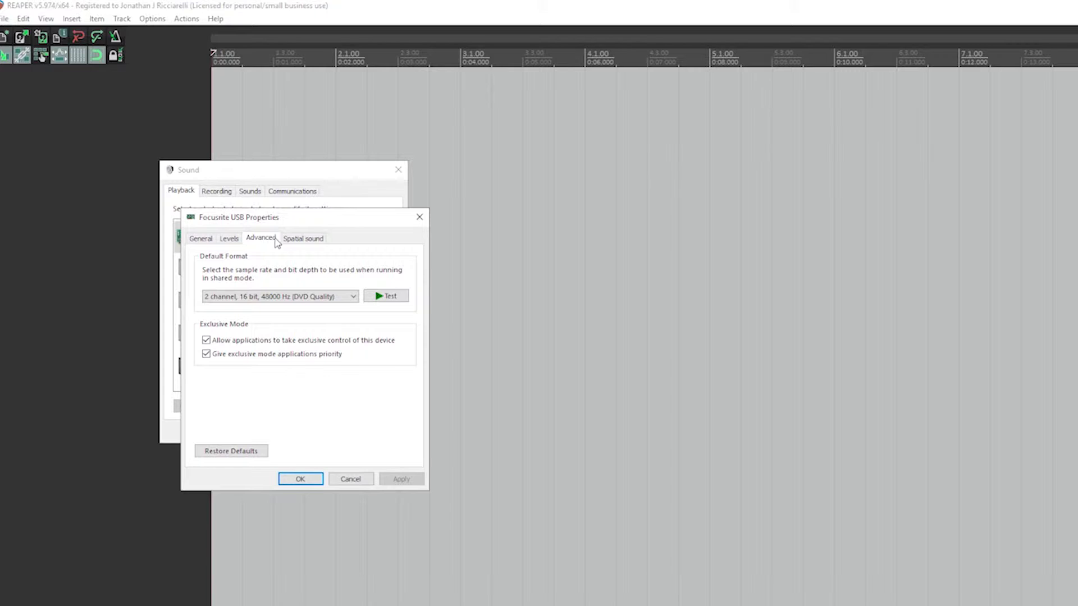
click(353, 297)
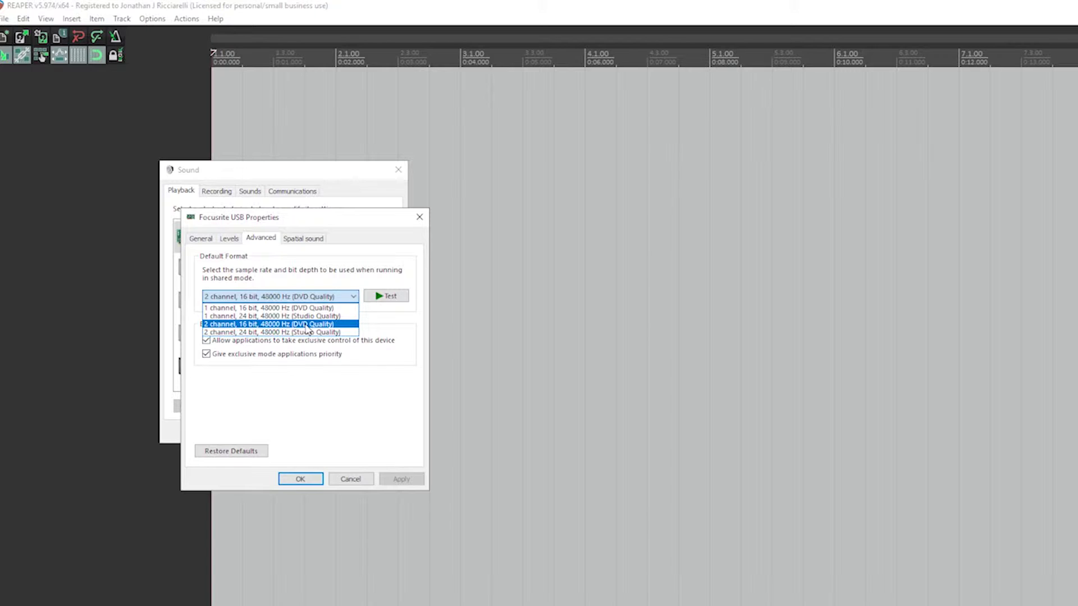
click(375, 324)
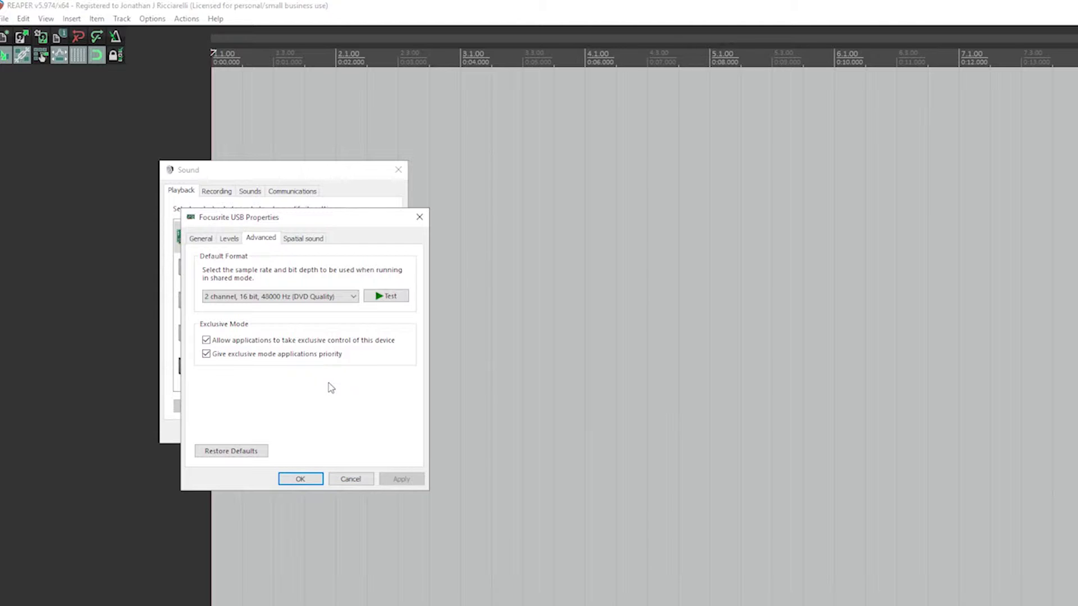
click(335, 299)
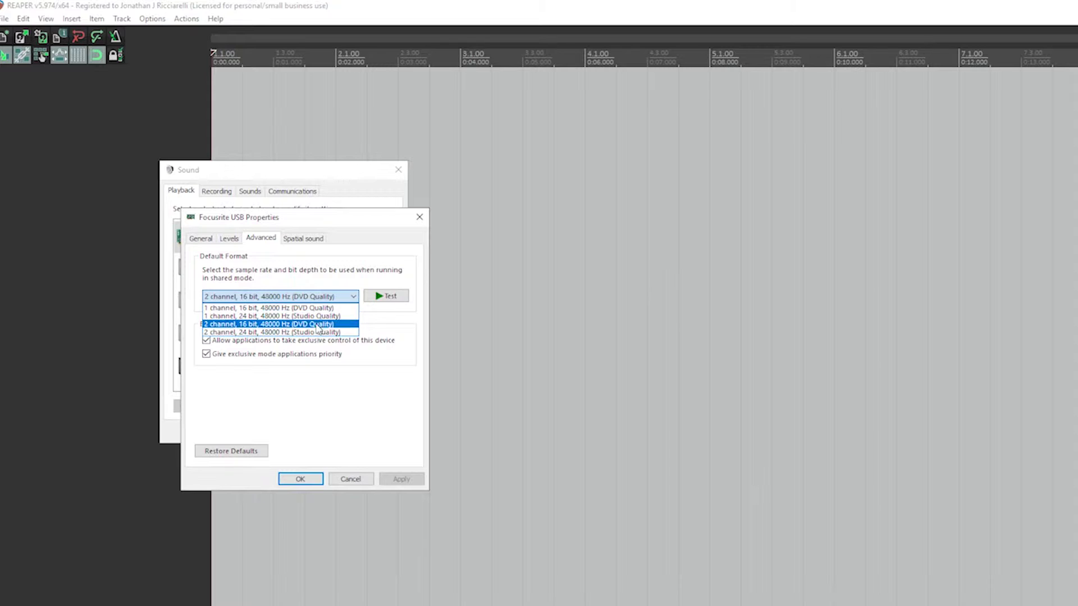
click(342, 387)
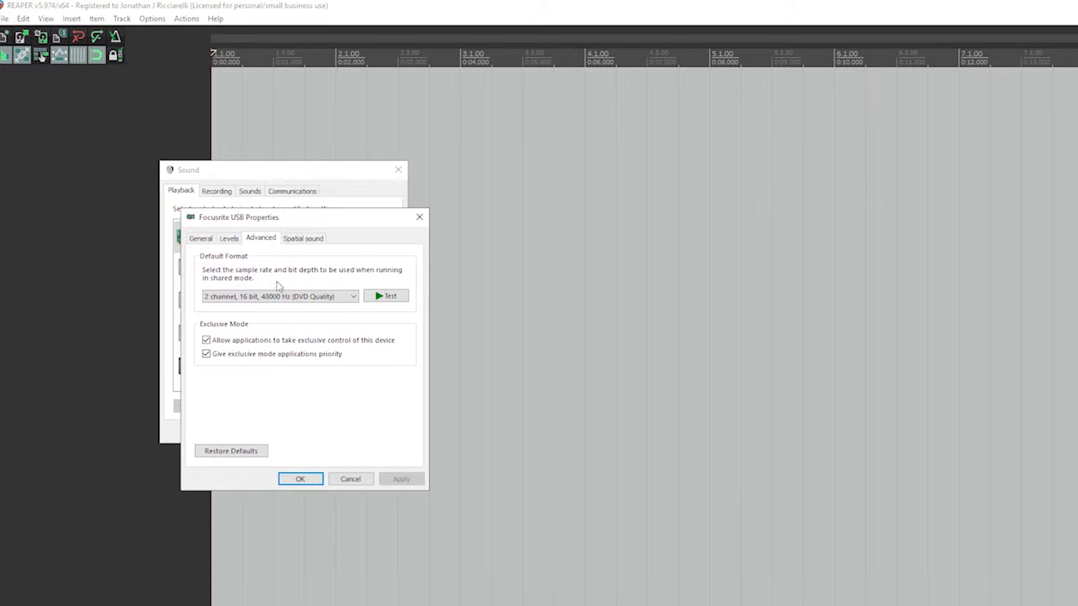
click(350, 479)
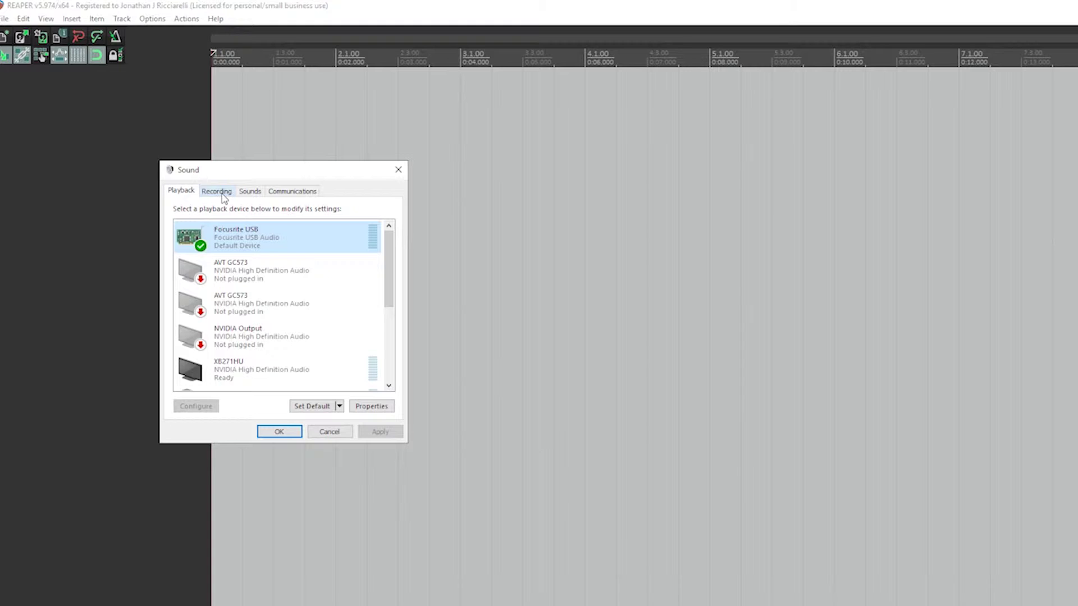
Step: Check the Focusrite USB input's 2 channel, 24 bit, 48000 Hz format, then close Sound settings
click(225, 194)
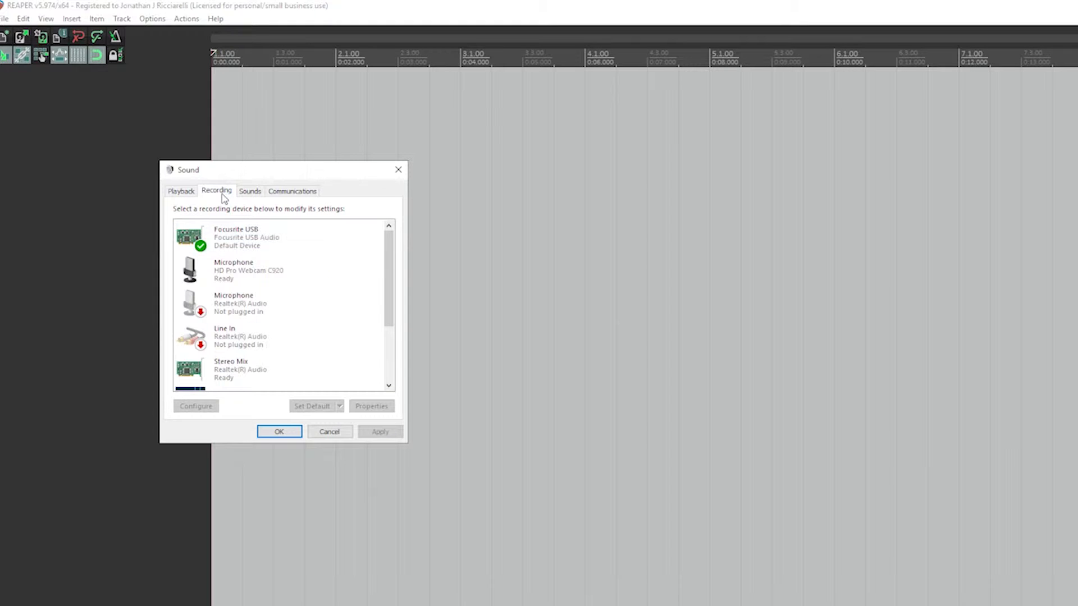
right_click(265, 244)
click(303, 294)
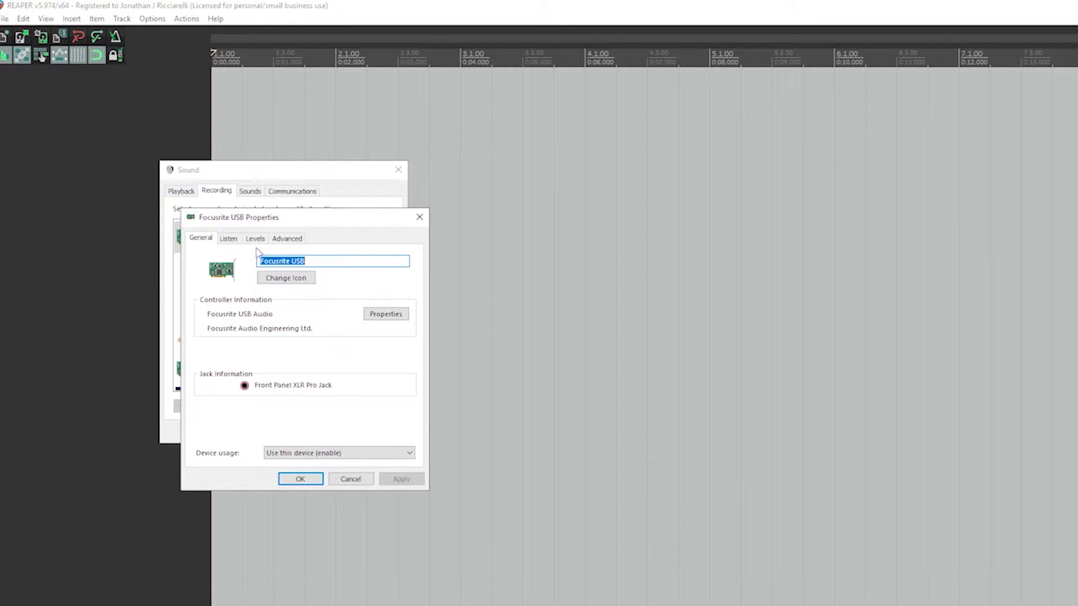
click(286, 238)
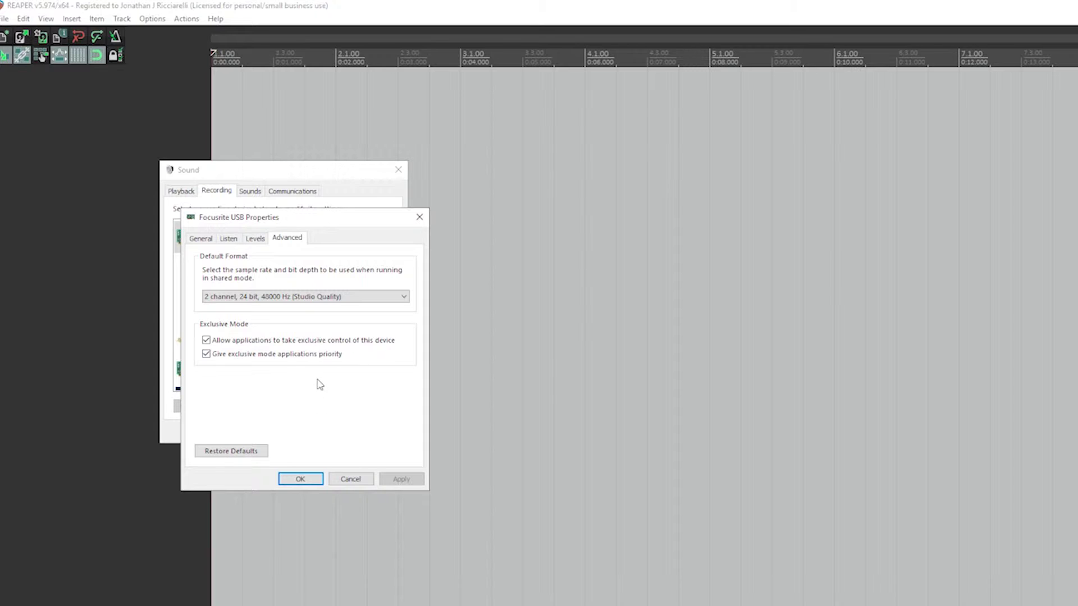
click(356, 480)
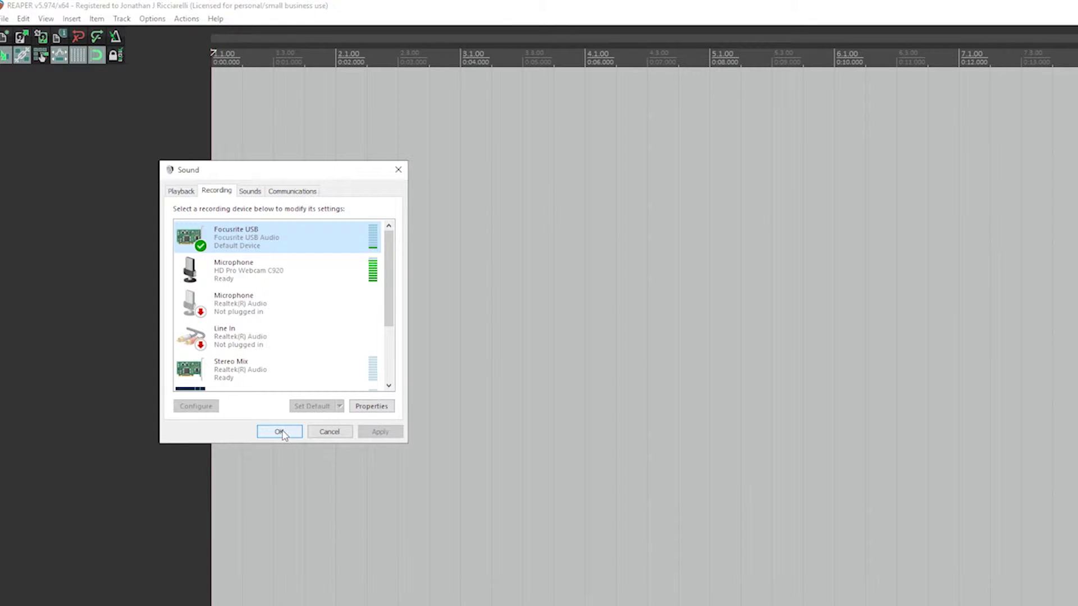
click(279, 431)
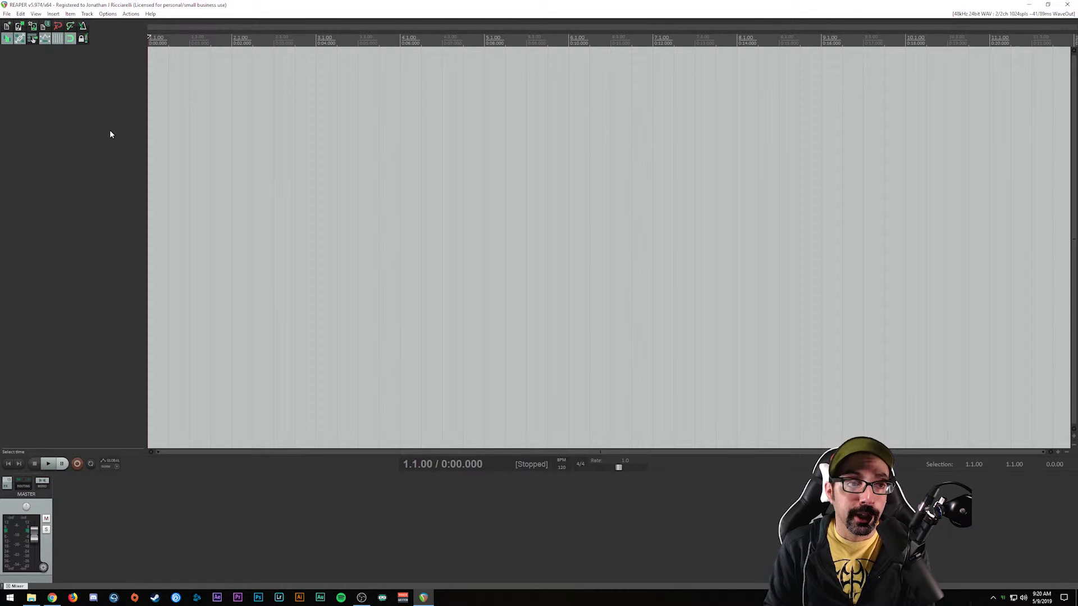
Step: Open REAPER Preferences and keep WaveOut as the audio system
click(108, 15)
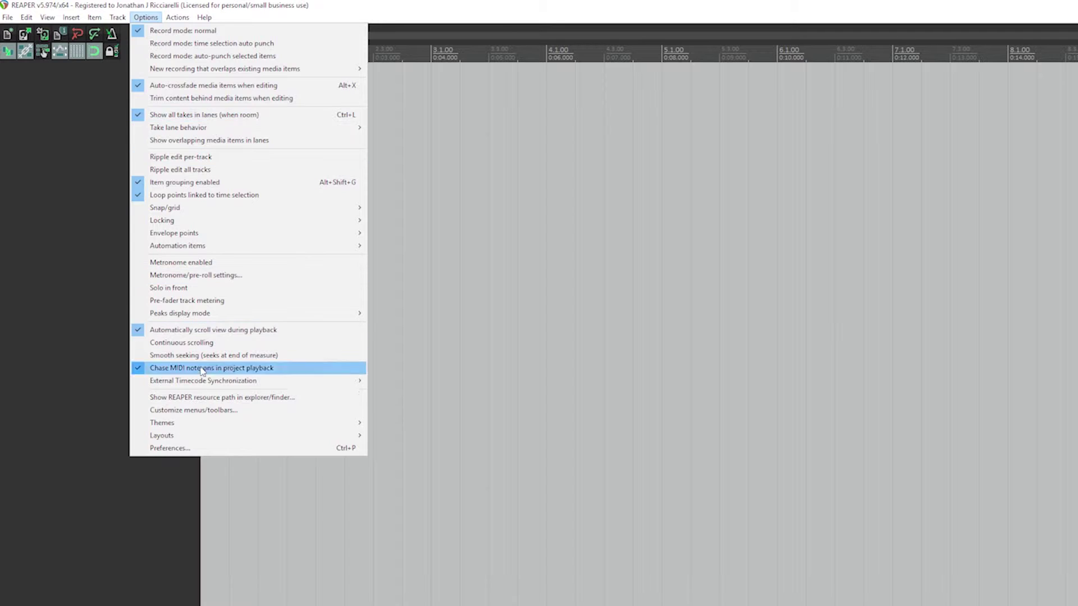
click(194, 446)
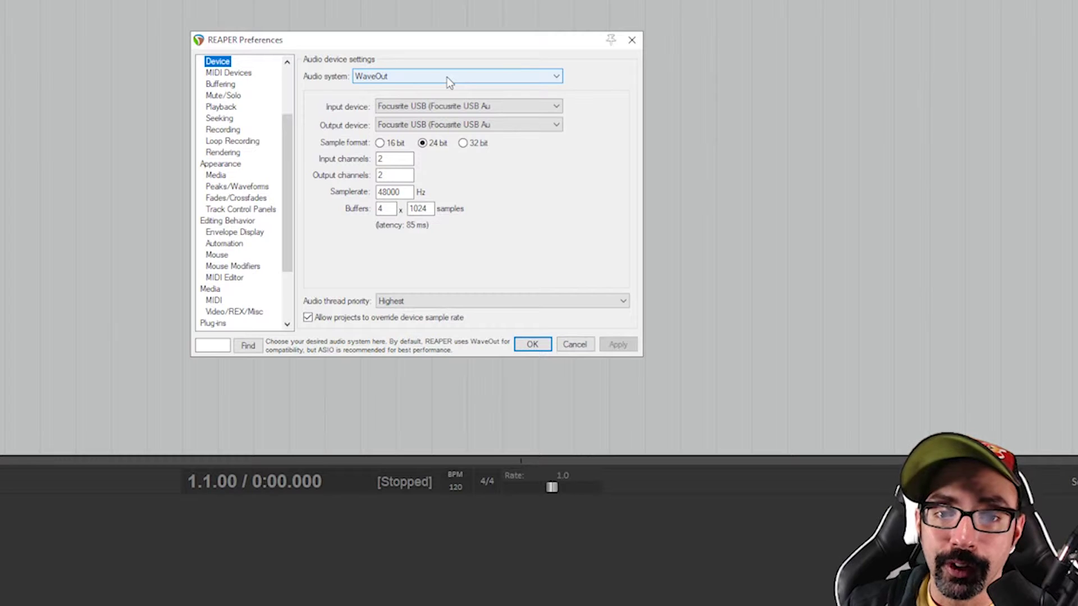
click(382, 79)
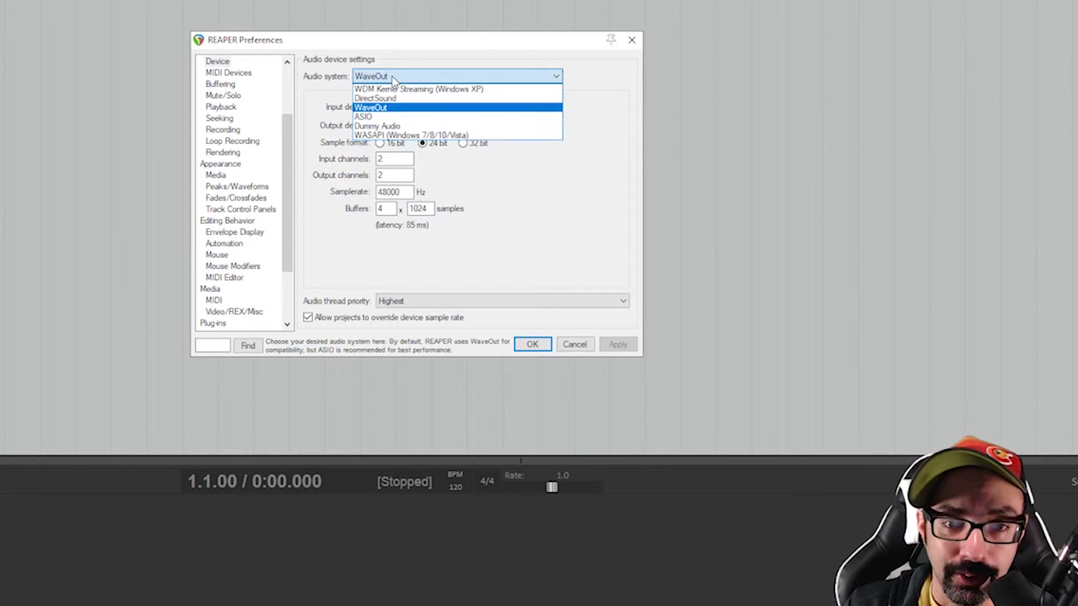
click(426, 80)
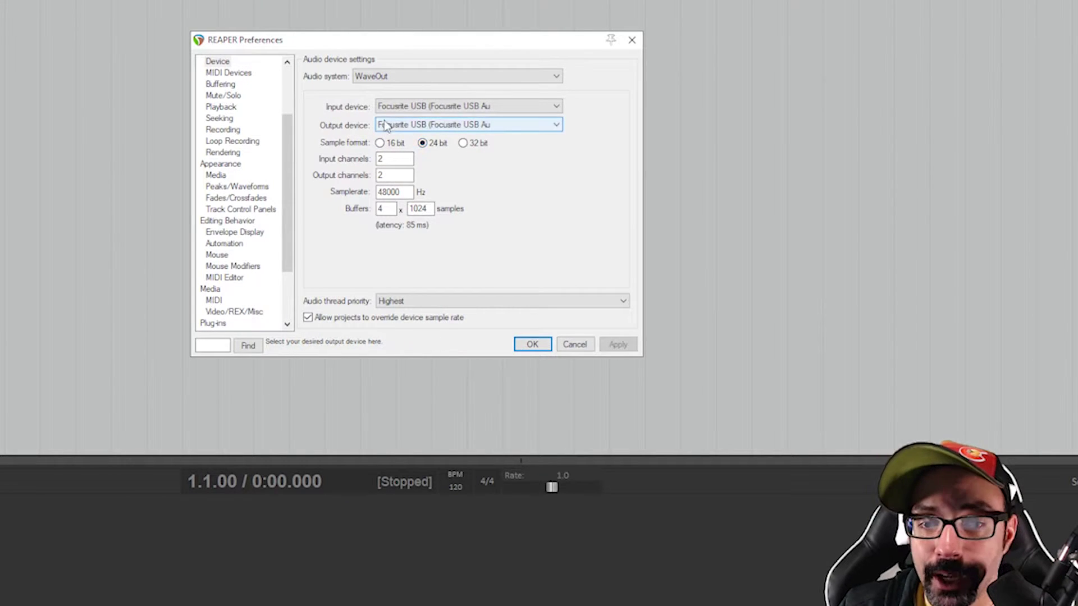
Step: Change the sample rate to 44100, then set it back to 48000
double_click(407, 193)
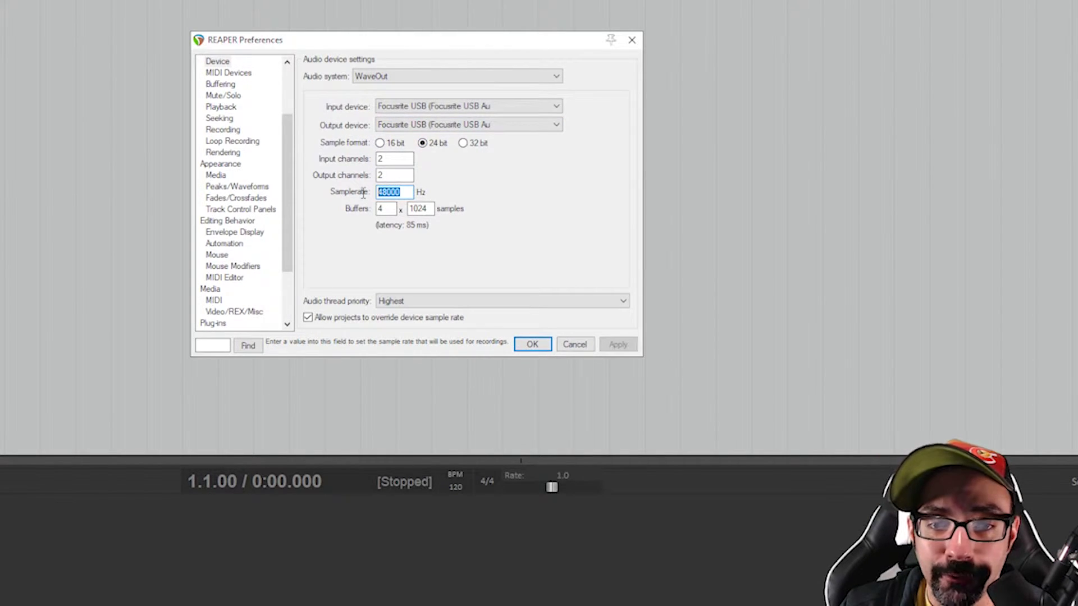
click(406, 193)
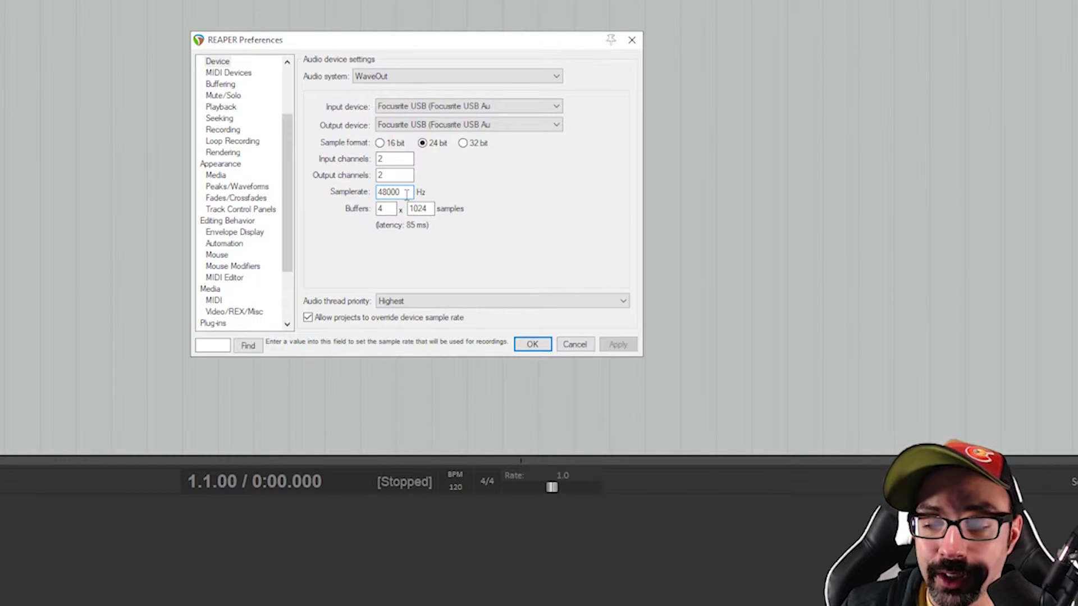
drag(402, 193, 377, 193)
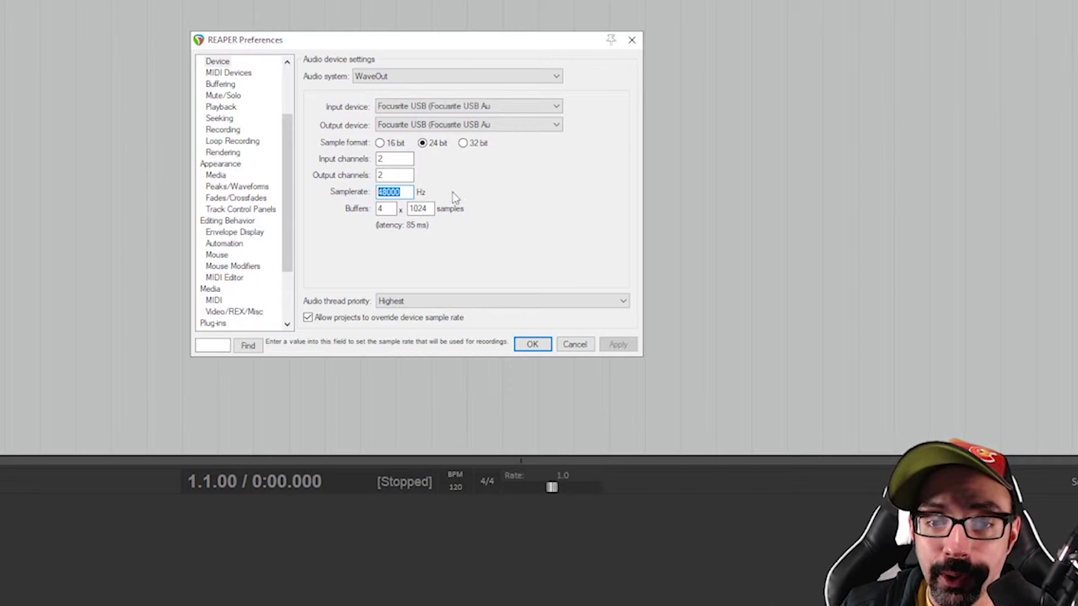
text(44.)
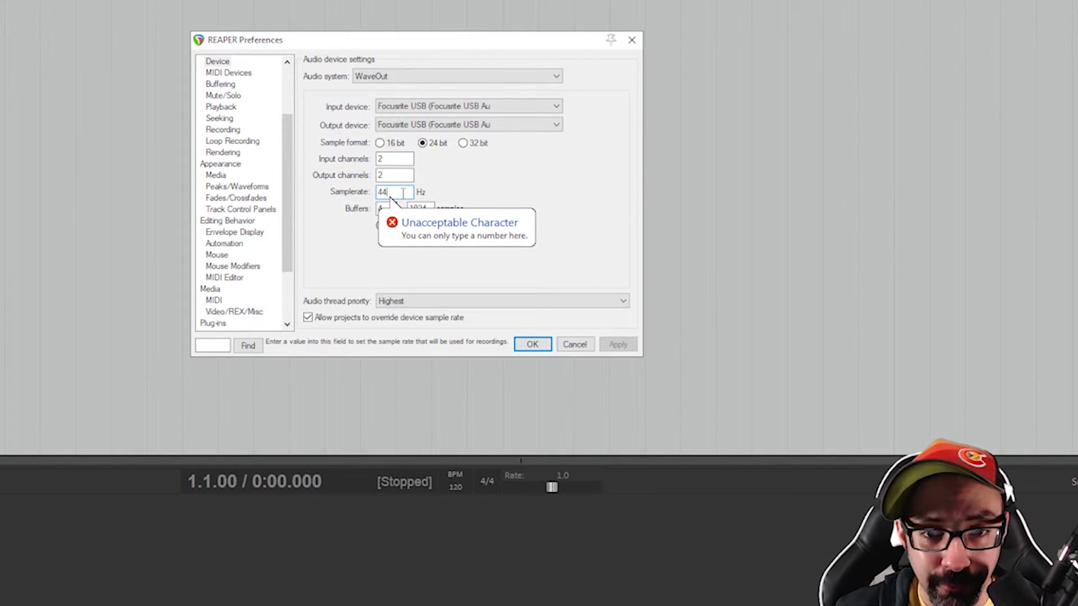
text(100)
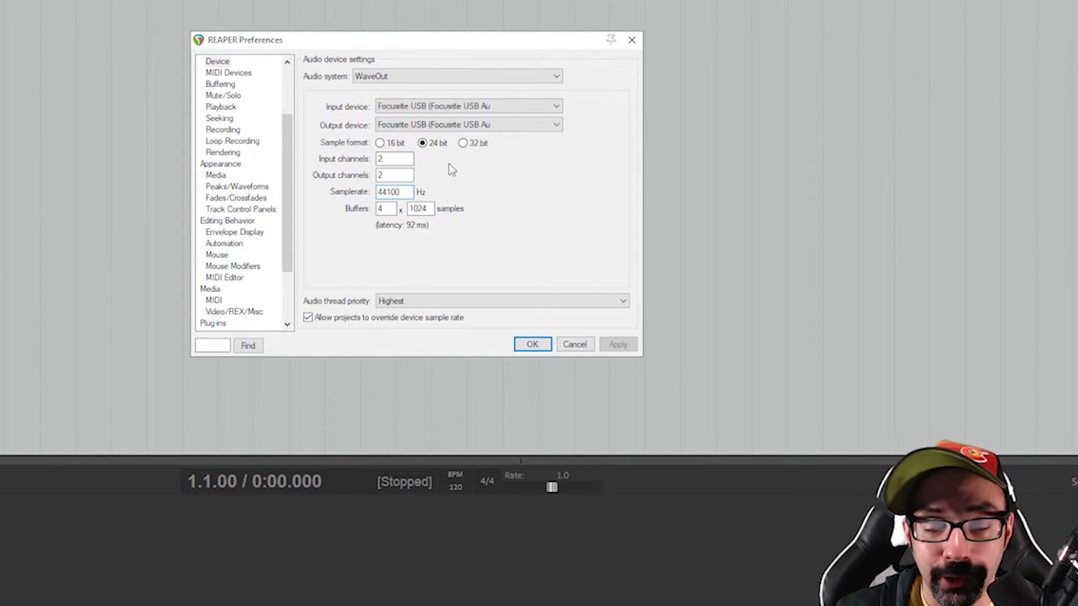
drag(401, 192, 387, 193)
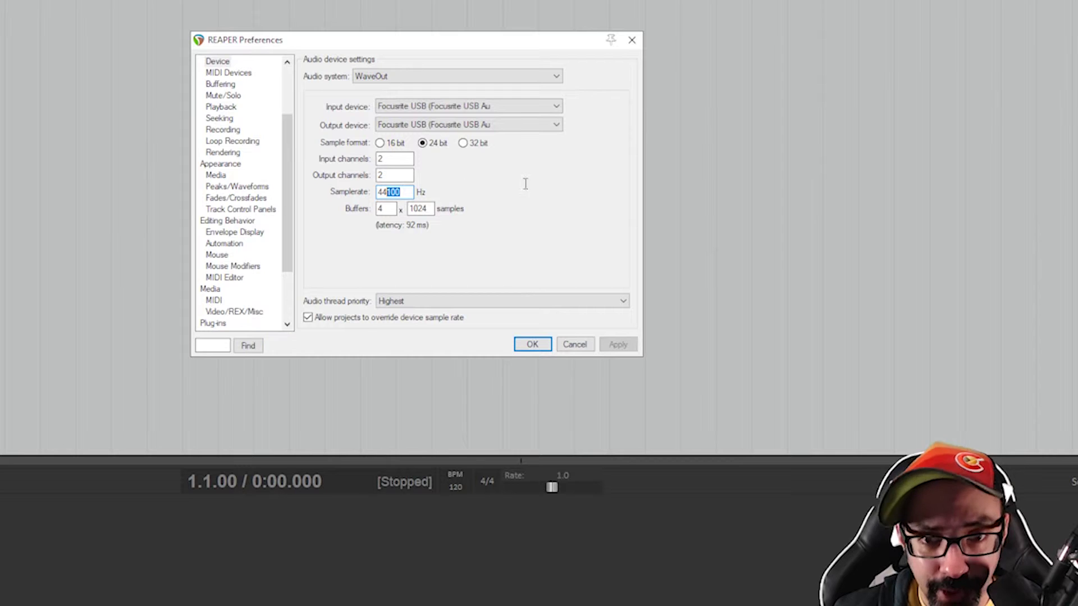
text(4)
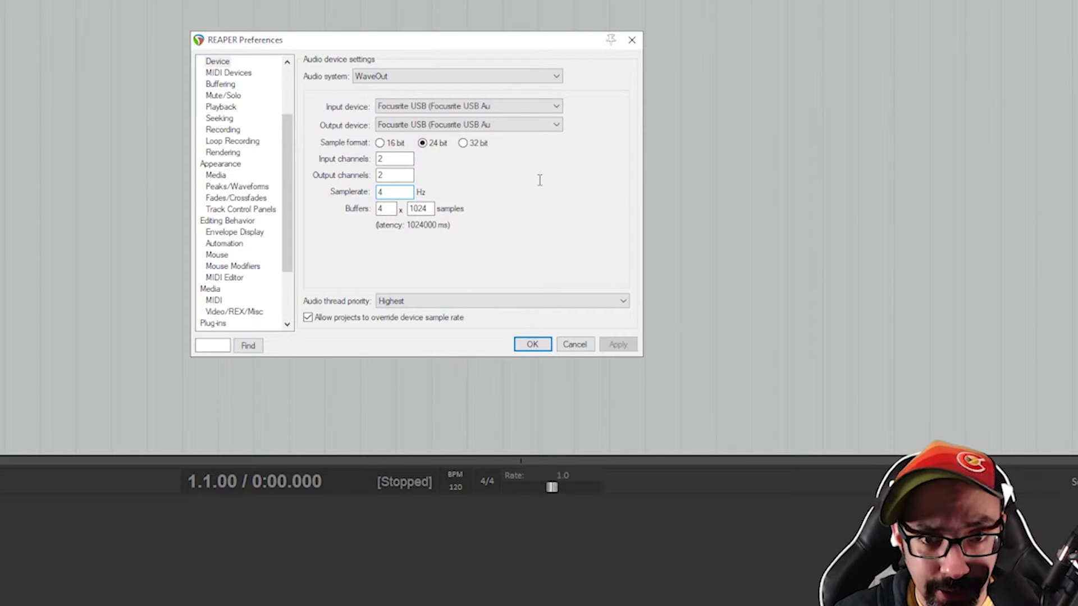
text(8000)
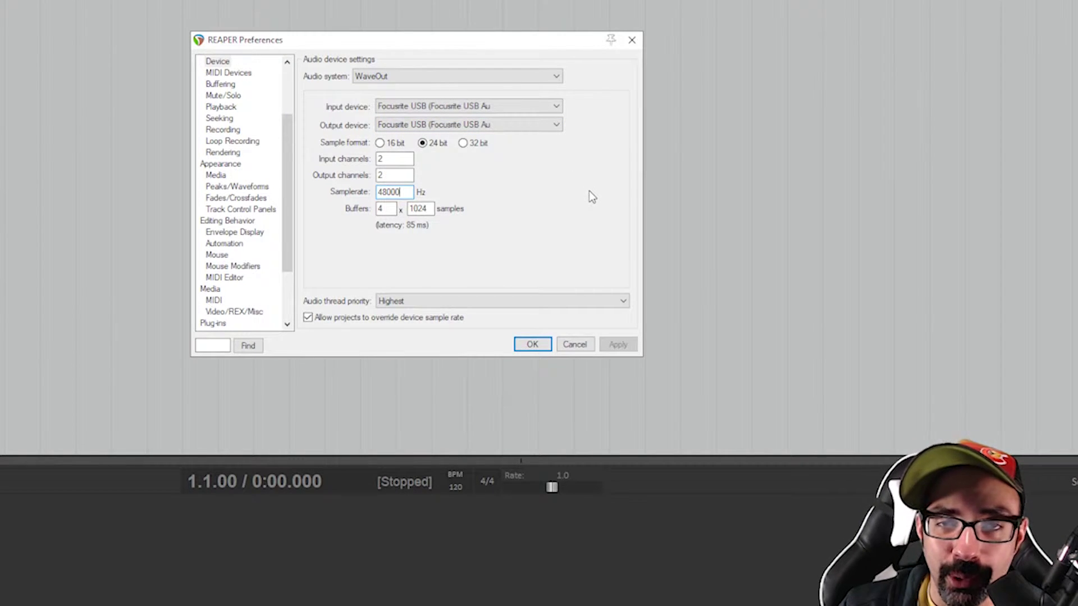
Step: Keep Focusrite USB as the input device and review the output devices
click(508, 109)
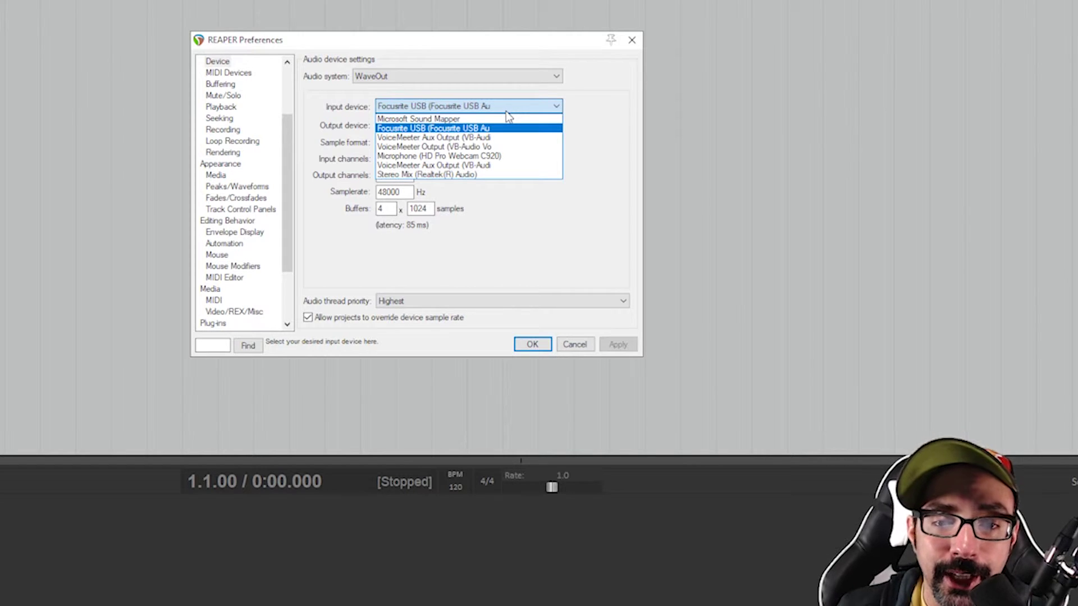
click(455, 130)
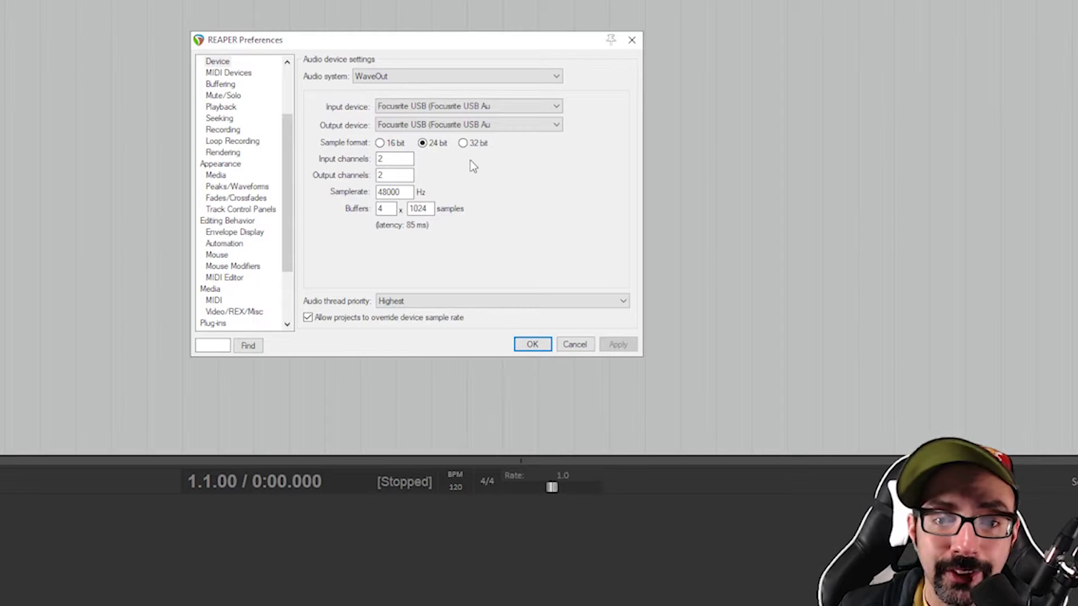
click(504, 128)
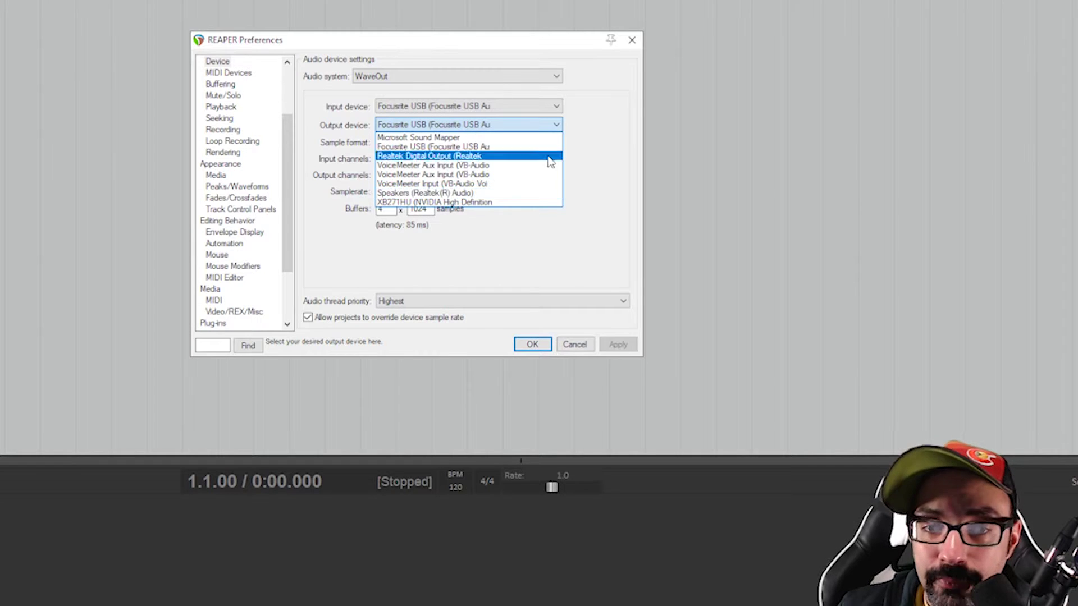
Step: Leave output on Focusrite USB and thread priority on Highest, then confirm Preferences with OK
click(469, 148)
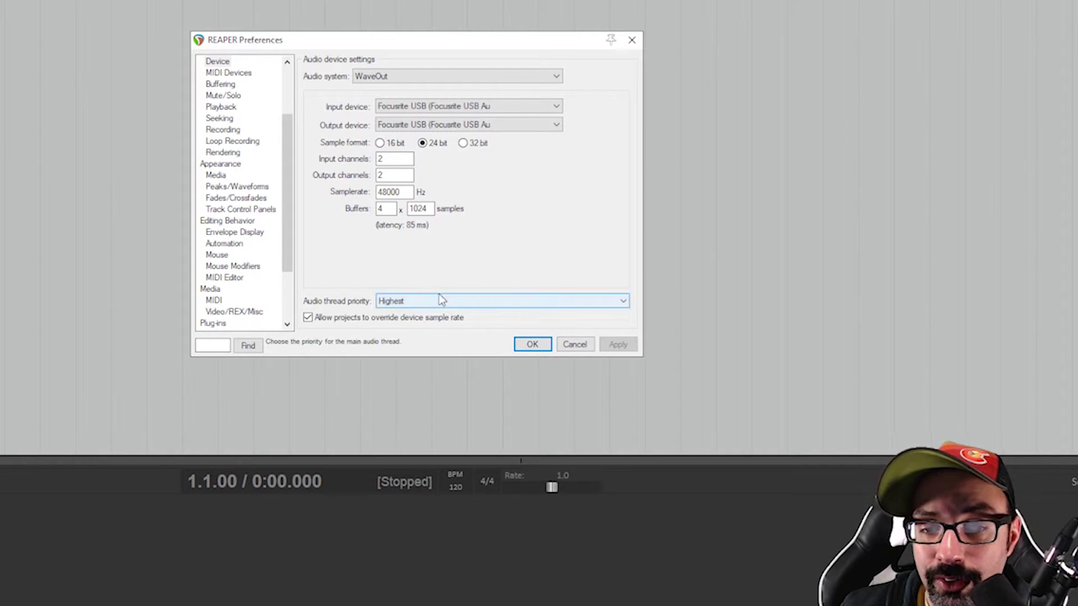
click(414, 301)
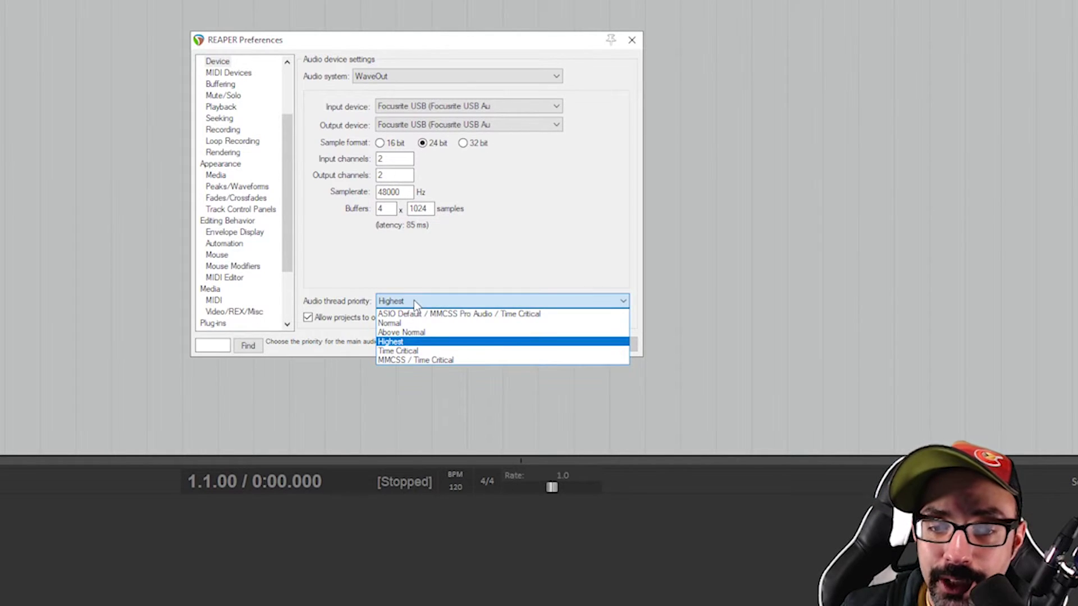
click(438, 339)
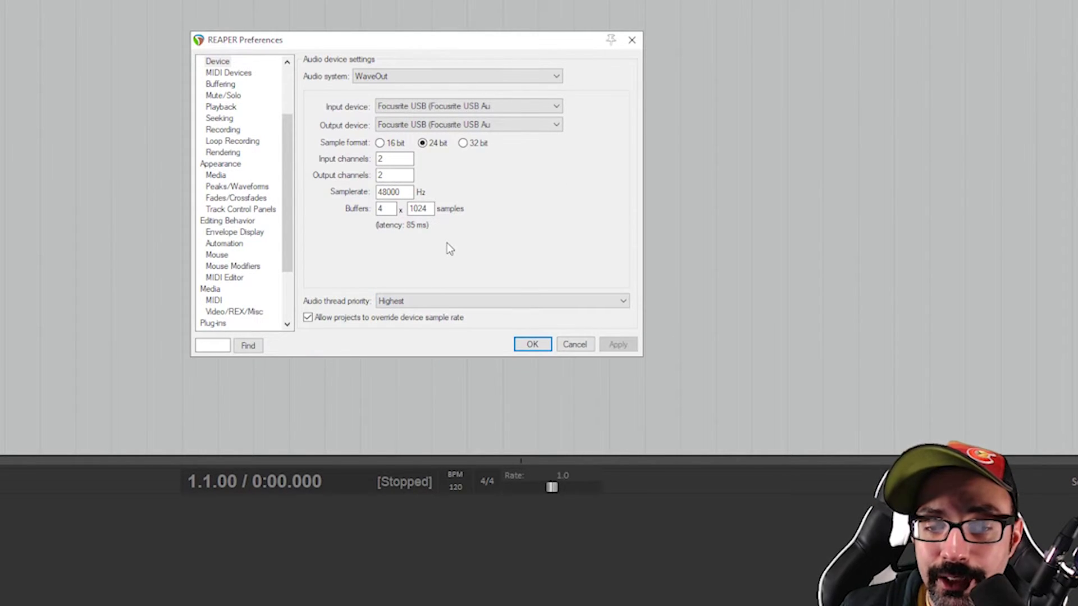
click(436, 301)
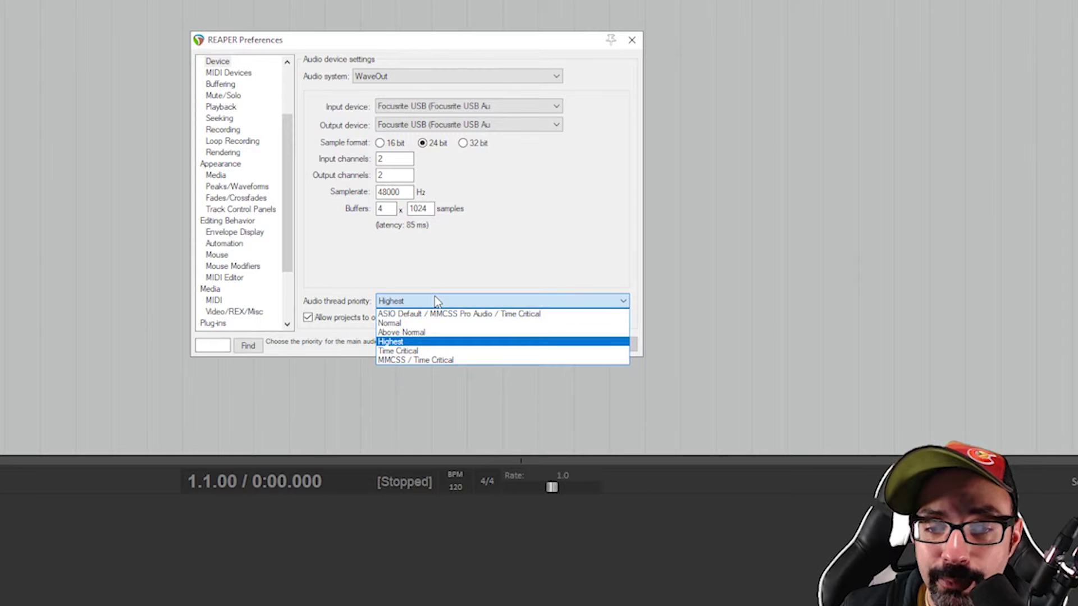
click(430, 339)
click(429, 304)
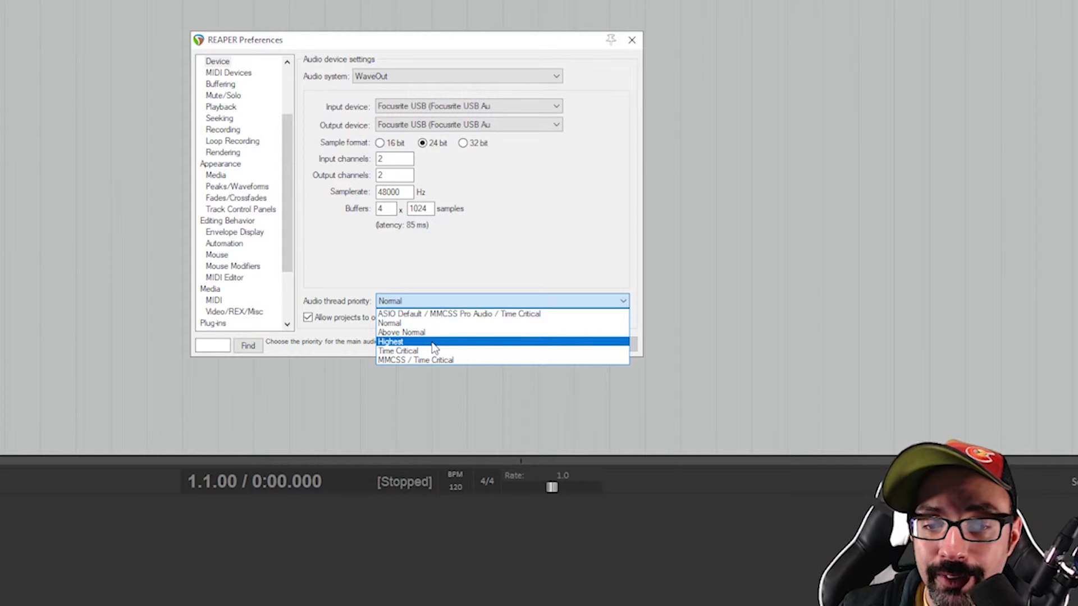
click(433, 343)
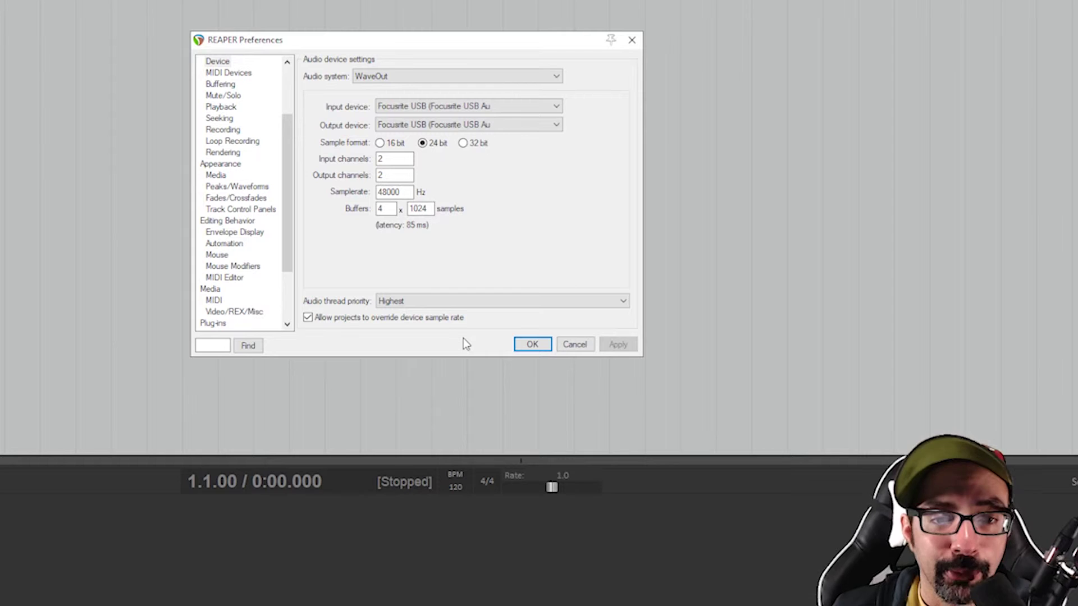
click(533, 345)
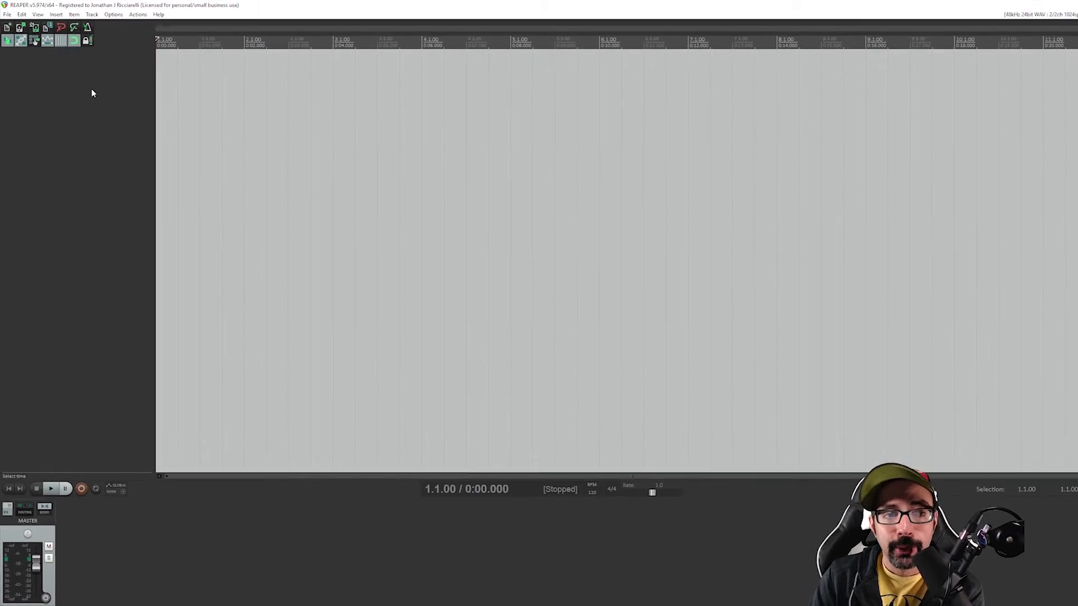
Step: Insert Track 1, enable grid snapping, and record-arm the new track
right_click(103, 85)
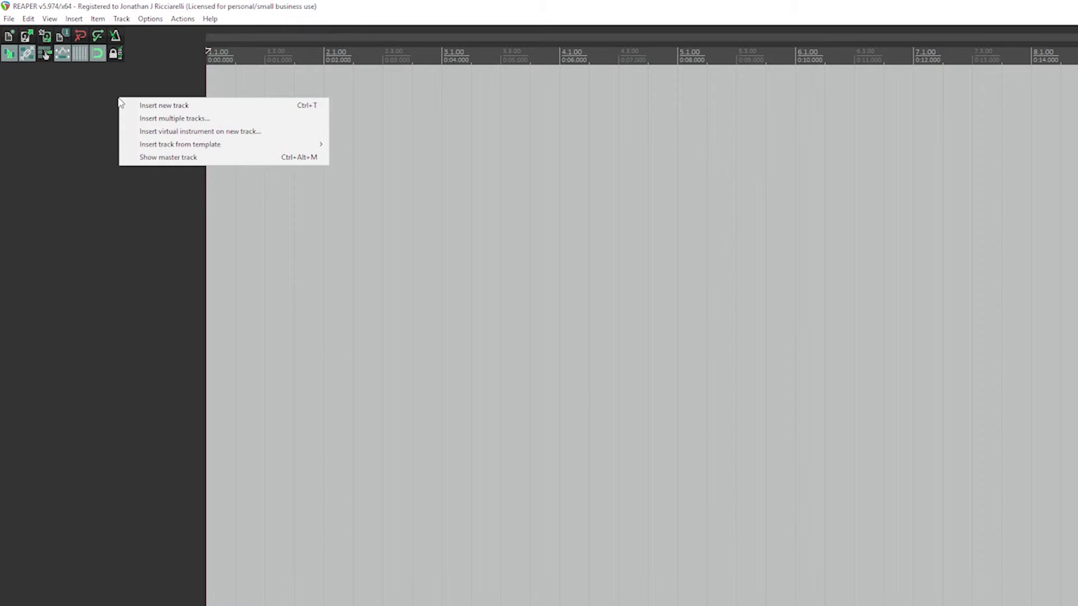
click(170, 107)
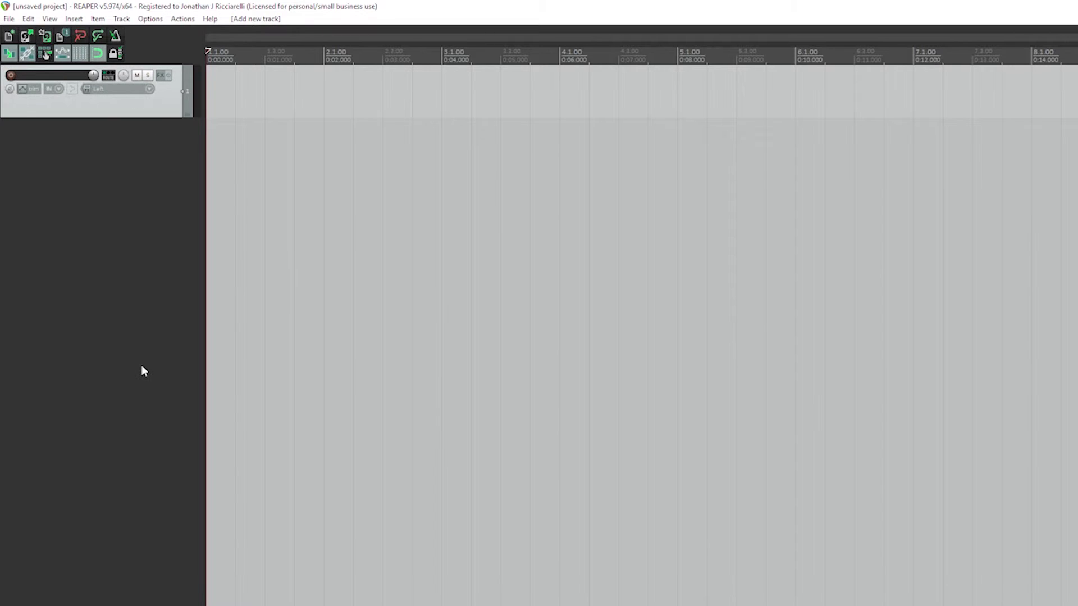
click(100, 55)
click(10, 76)
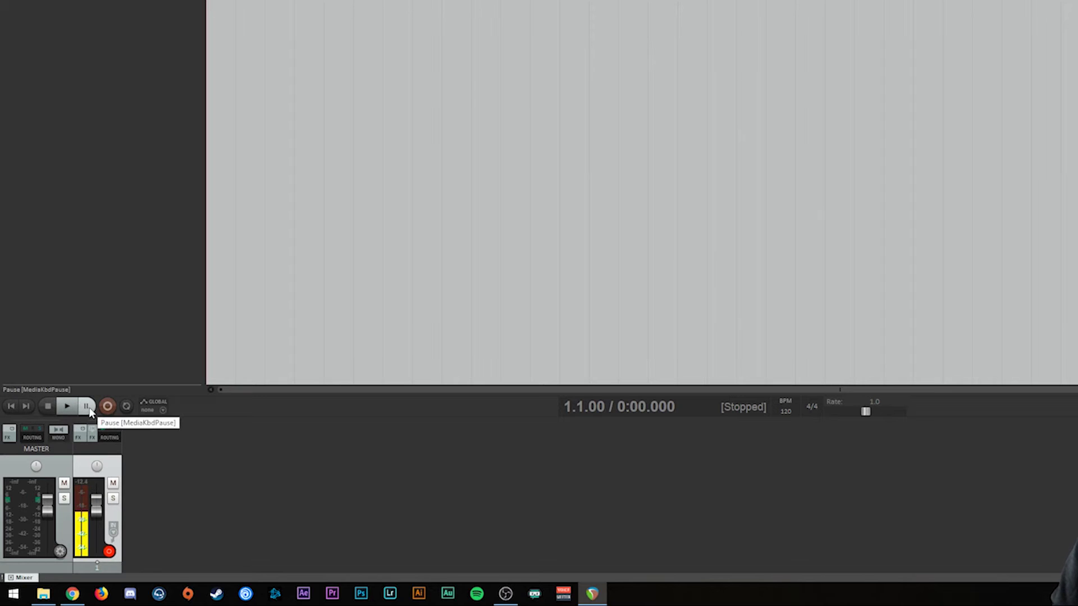
Step: Record a vocal take on armed Track 1, stop it, and keep the file with Save All
click(108, 408)
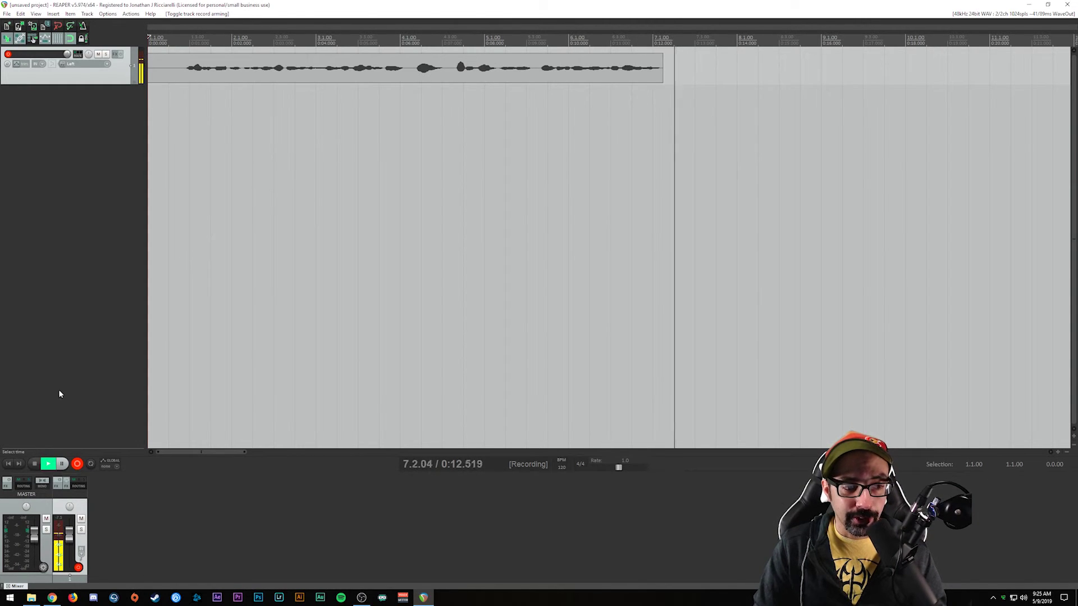
key(space)
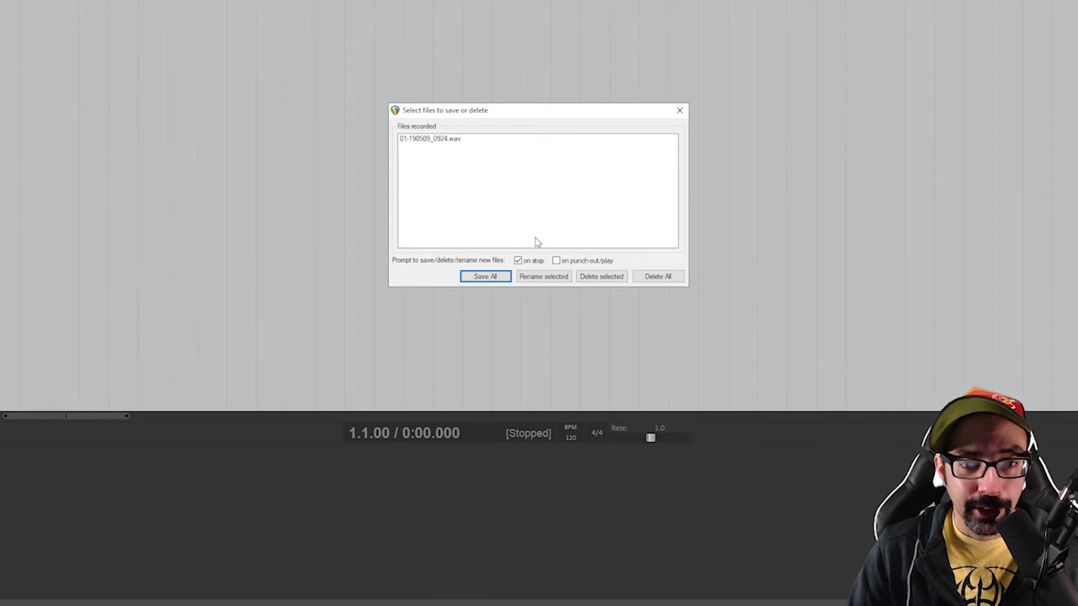
click(485, 276)
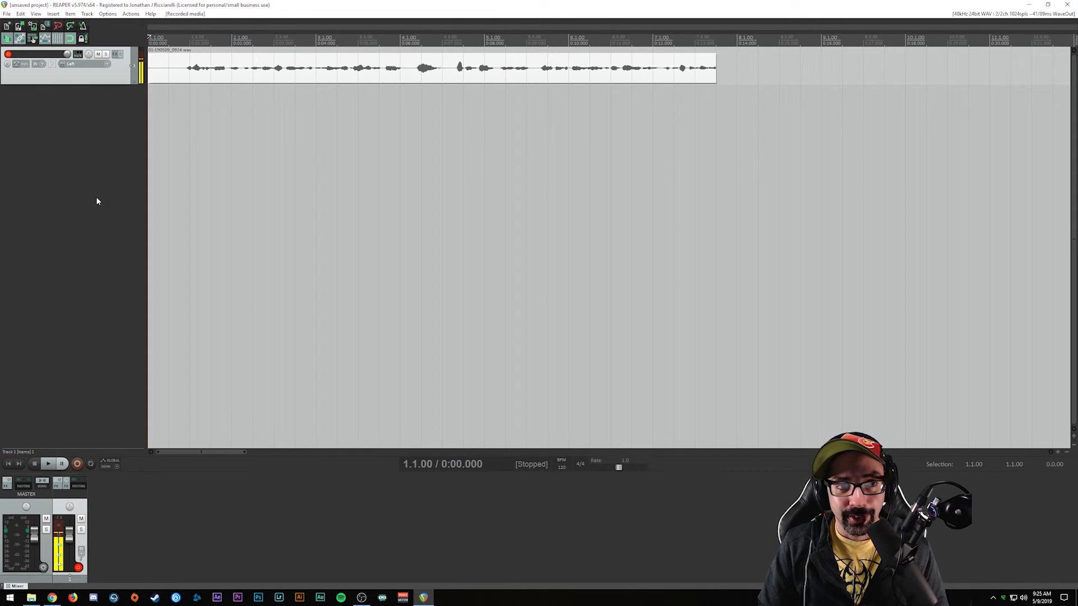
Step: Play back the recorded vocal, then insert a new empty track below Track 1
key(space)
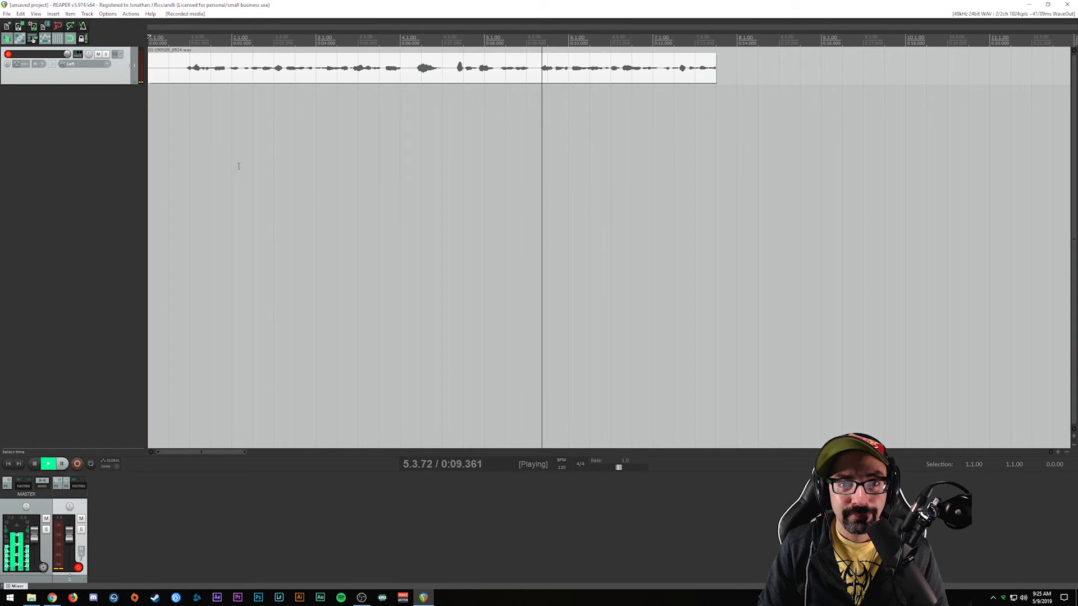
key(space)
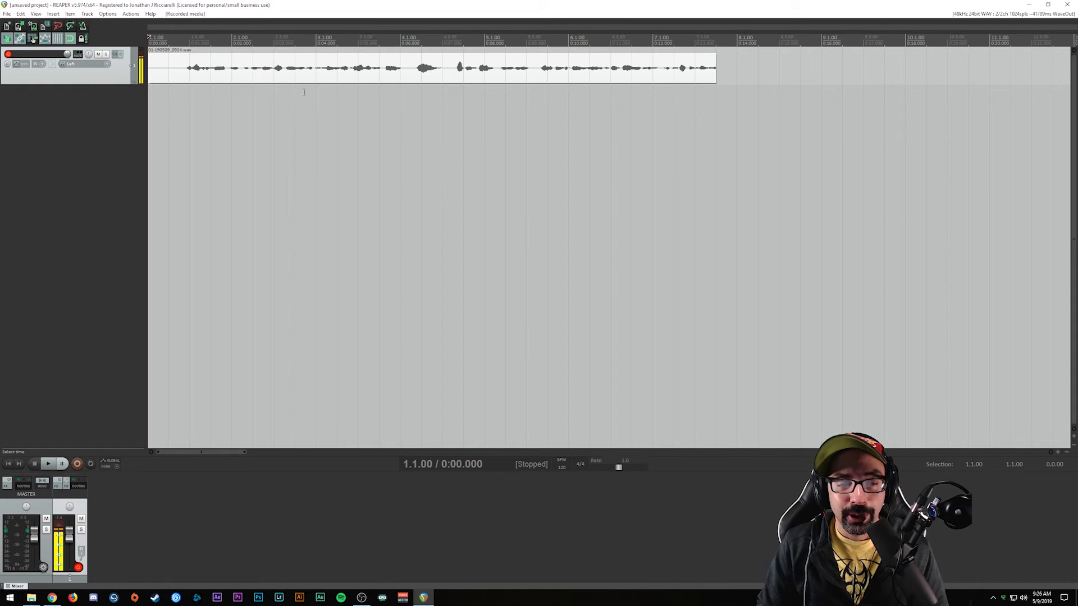
right_click(103, 104)
click(131, 110)
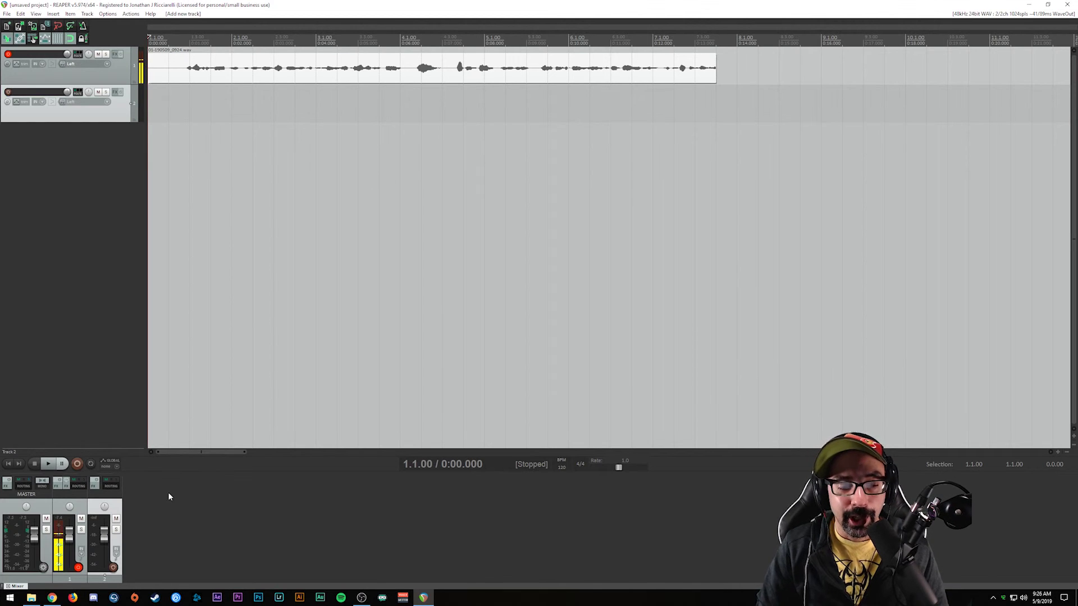
Step: Drag the Craft Draft Brewski WAV from D:\Hobbyist PCs\Backing Tracks onto track 2
click(32, 599)
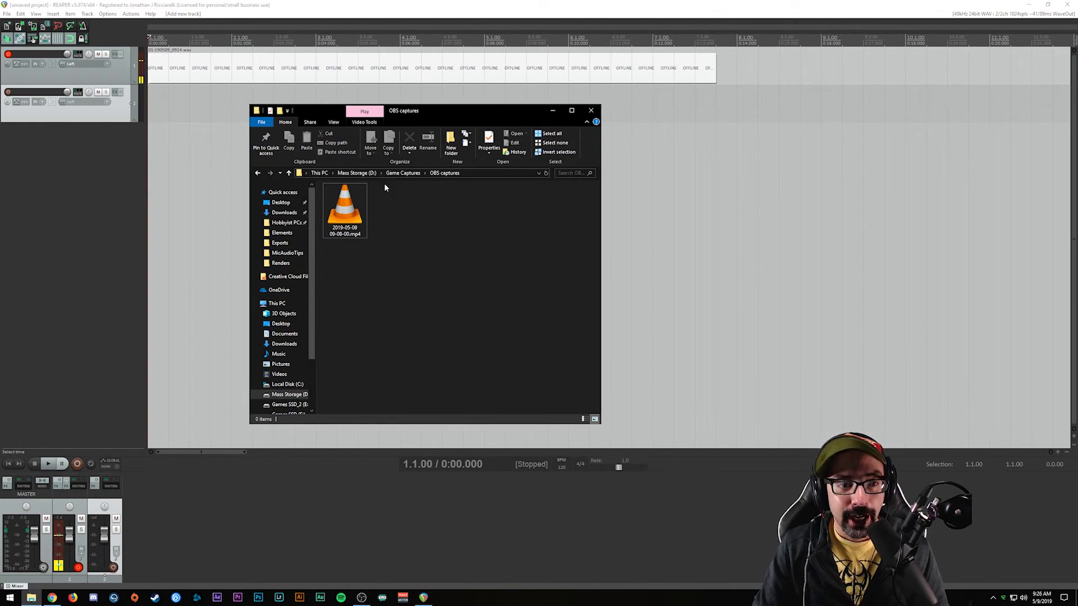
click(366, 174)
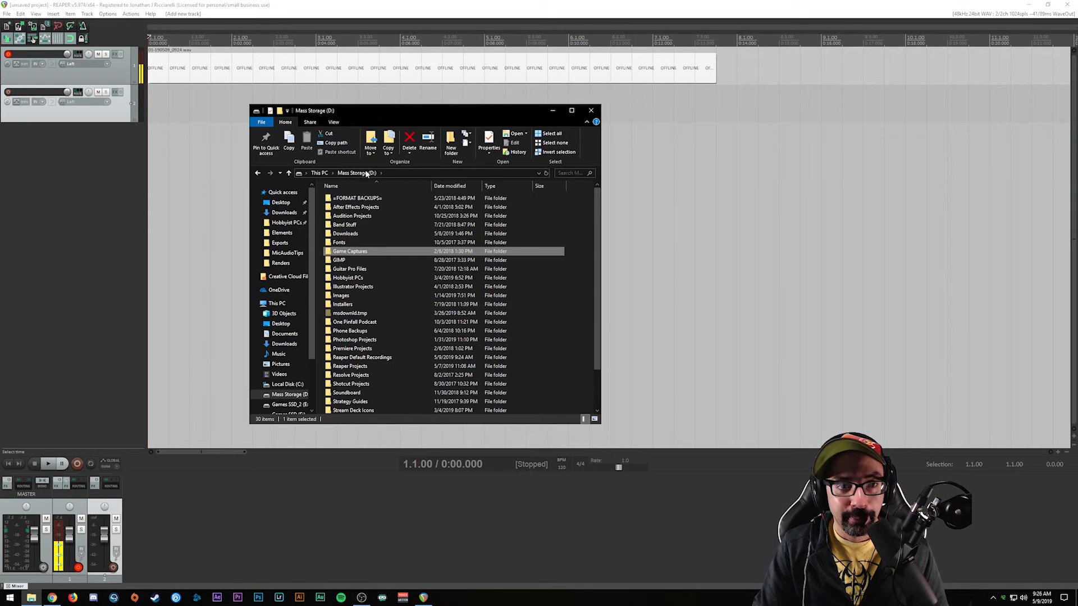
double_click(354, 277)
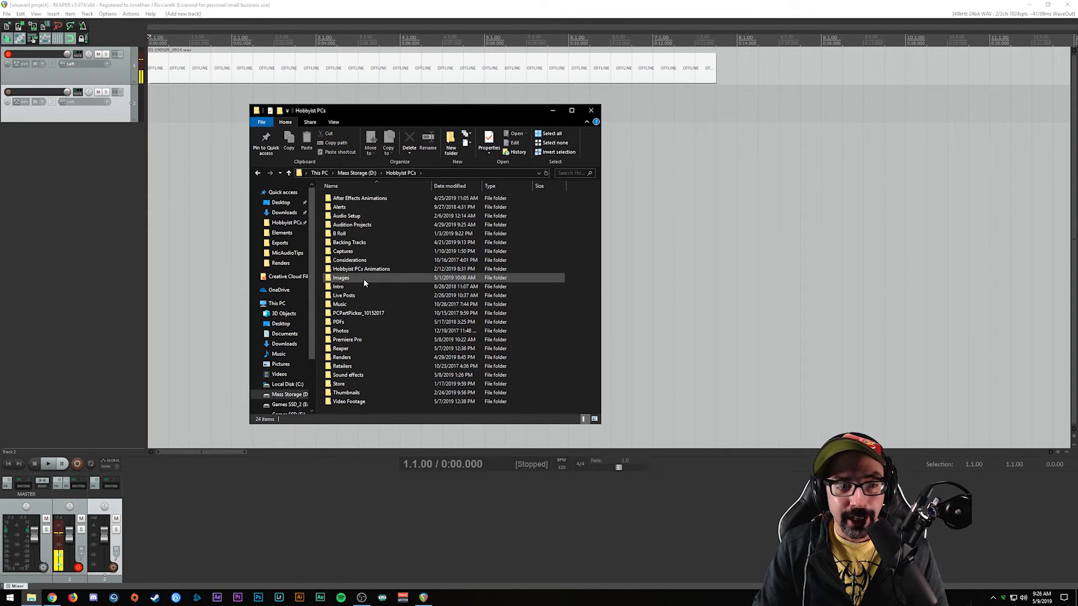
double_click(349, 242)
drag(463, 116, 756, 89)
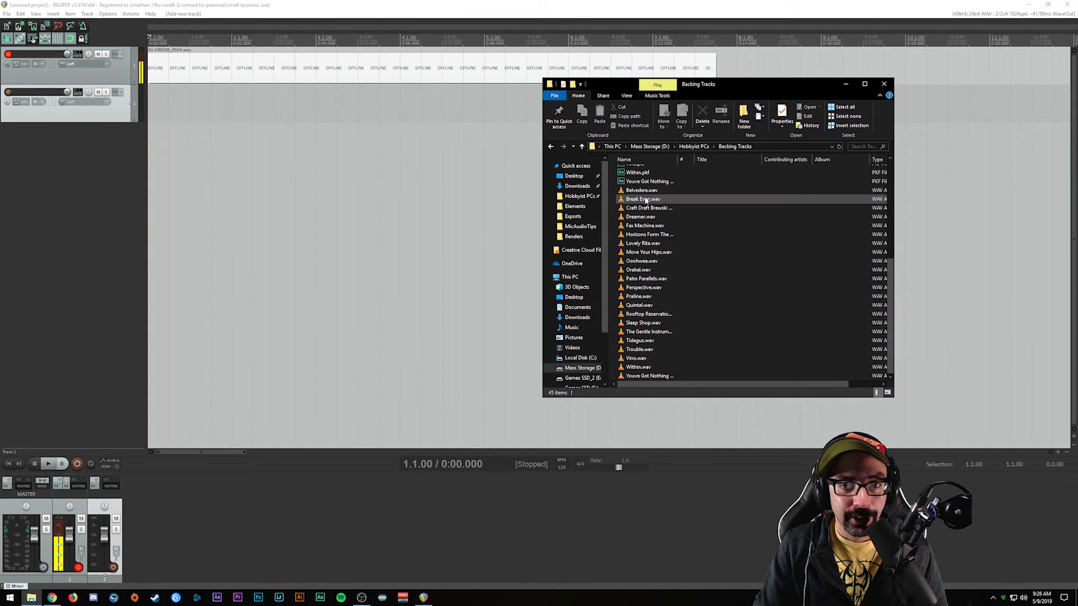
drag(649, 209, 150, 107)
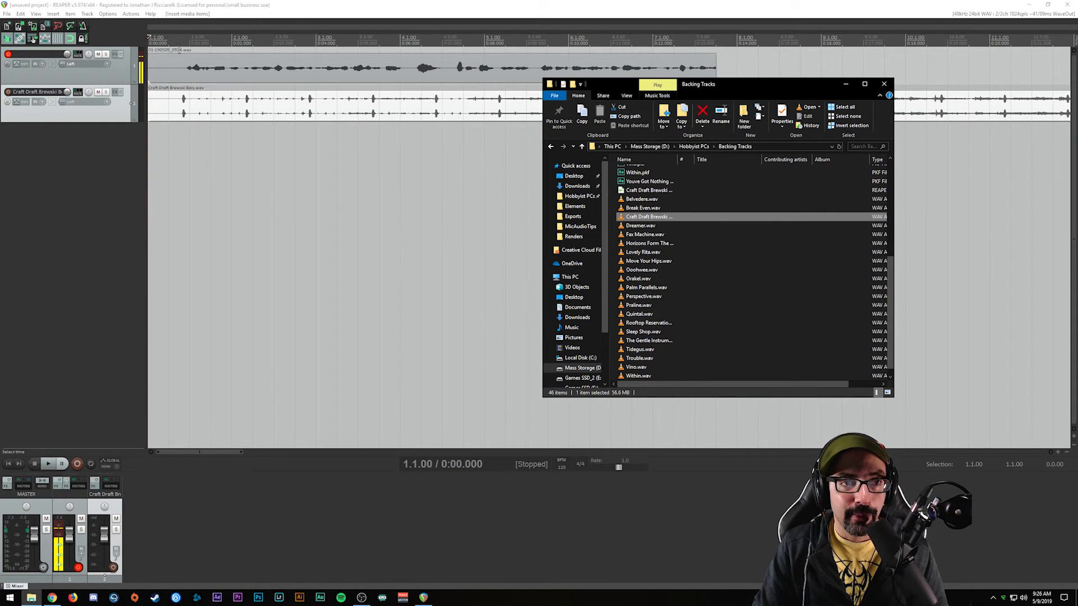
Step: Play both tracks from 1.2.00, then delete the Craft Draft Brewski item from track 2
click(176, 39)
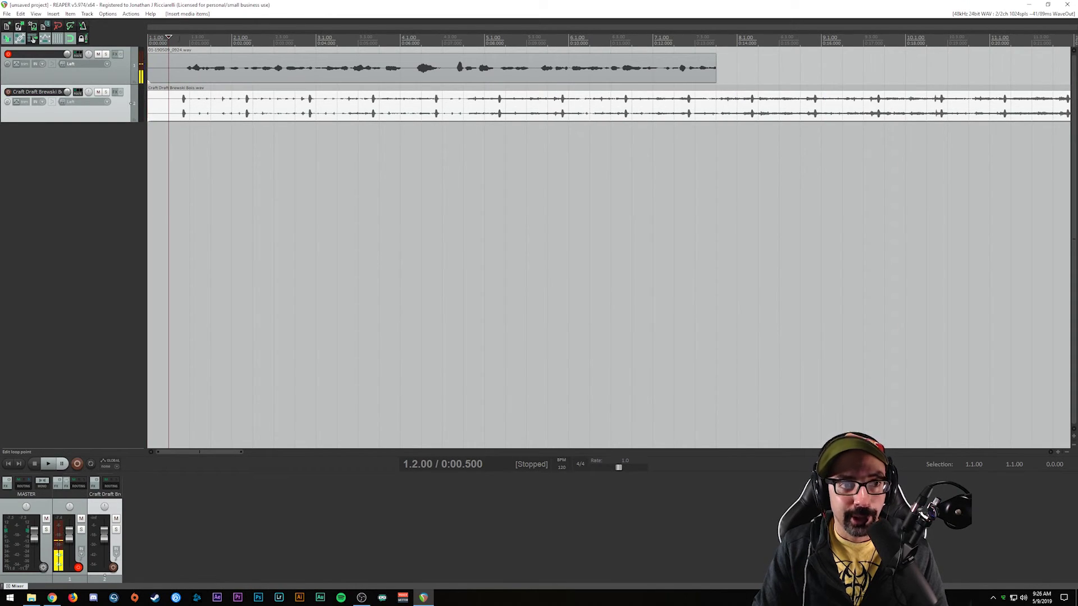
key(space)
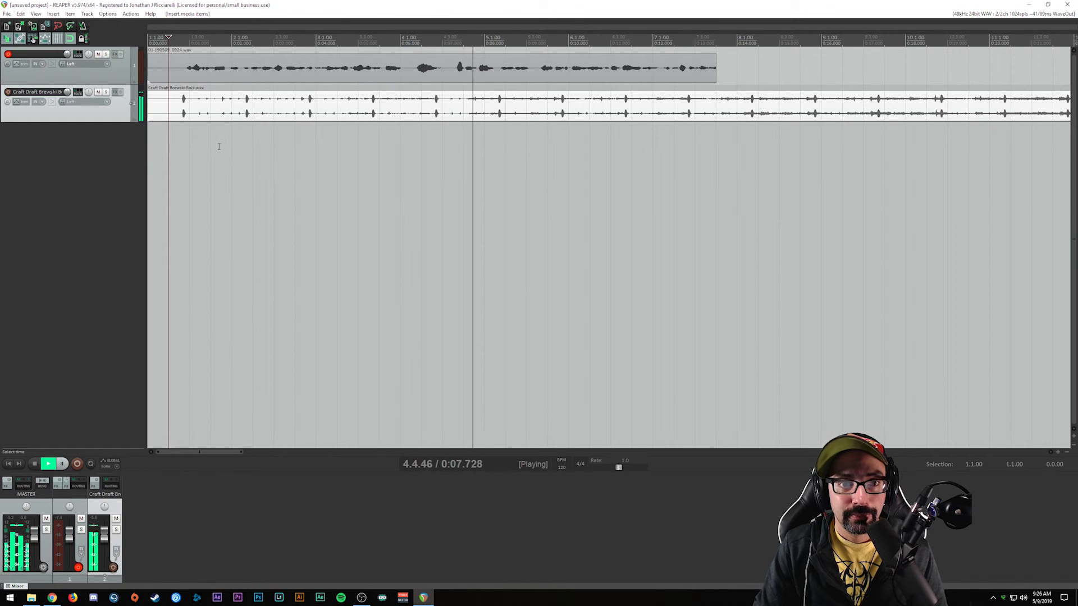
key(space)
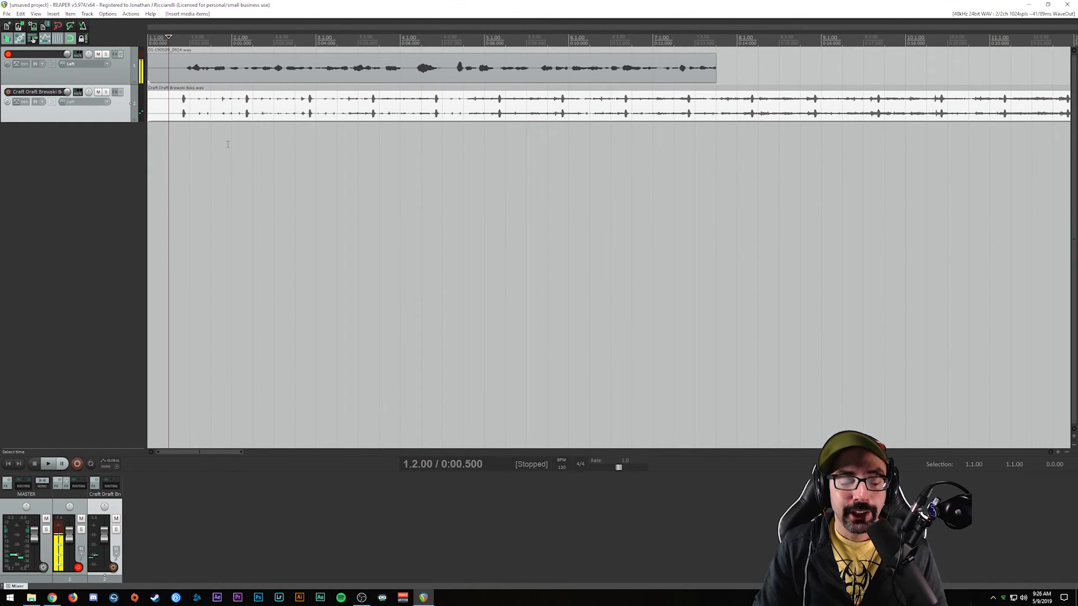
click(253, 112)
key(Delete)
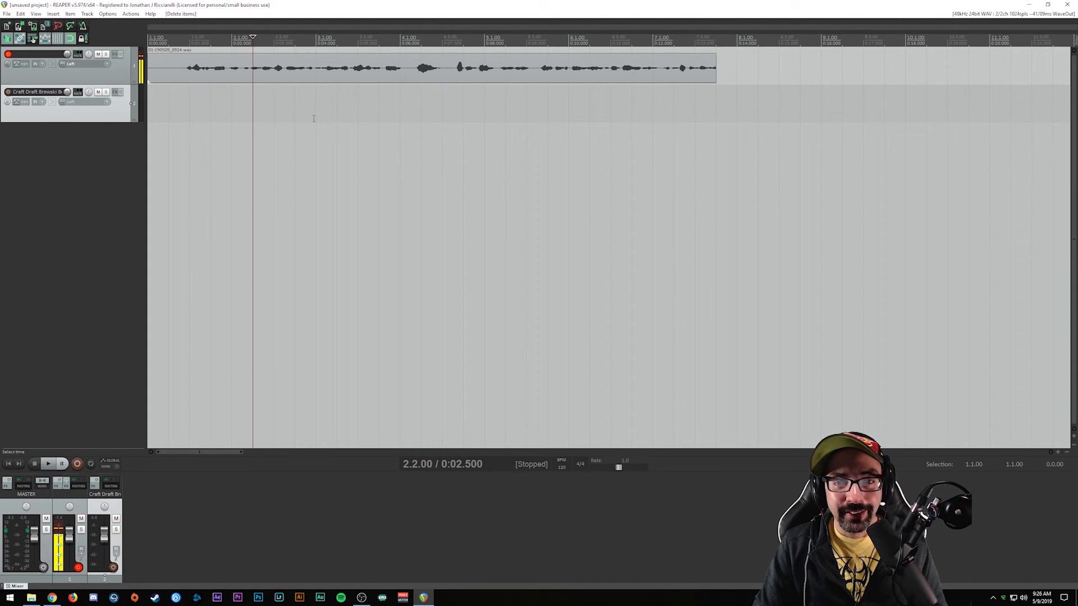